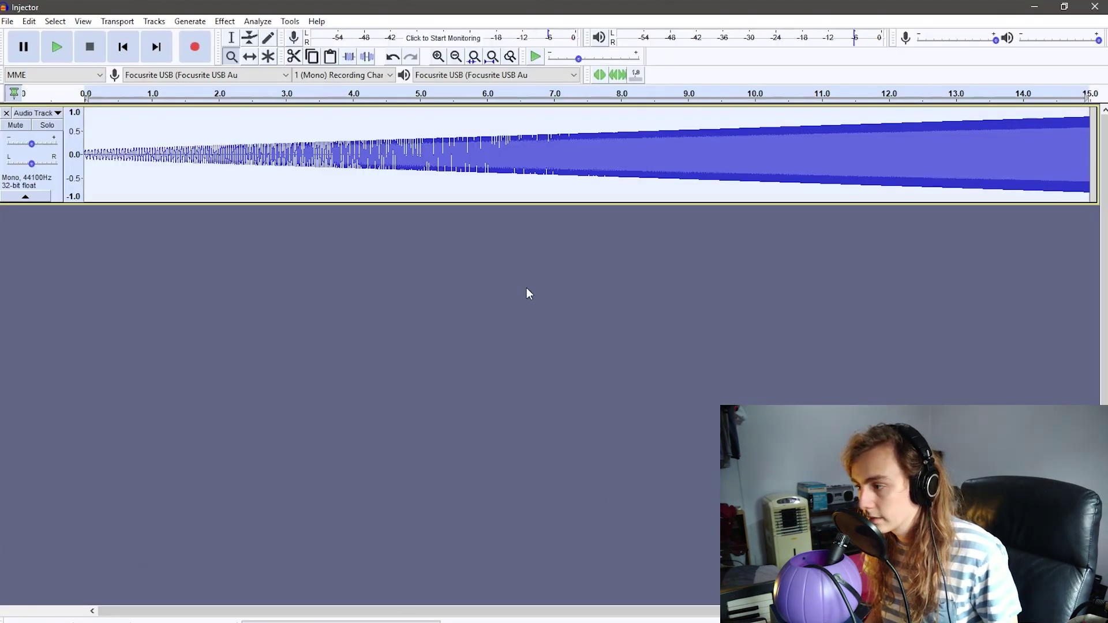
# - Play the 15-second rising tone and apply a Fade In to it
pyautogui.press('space')
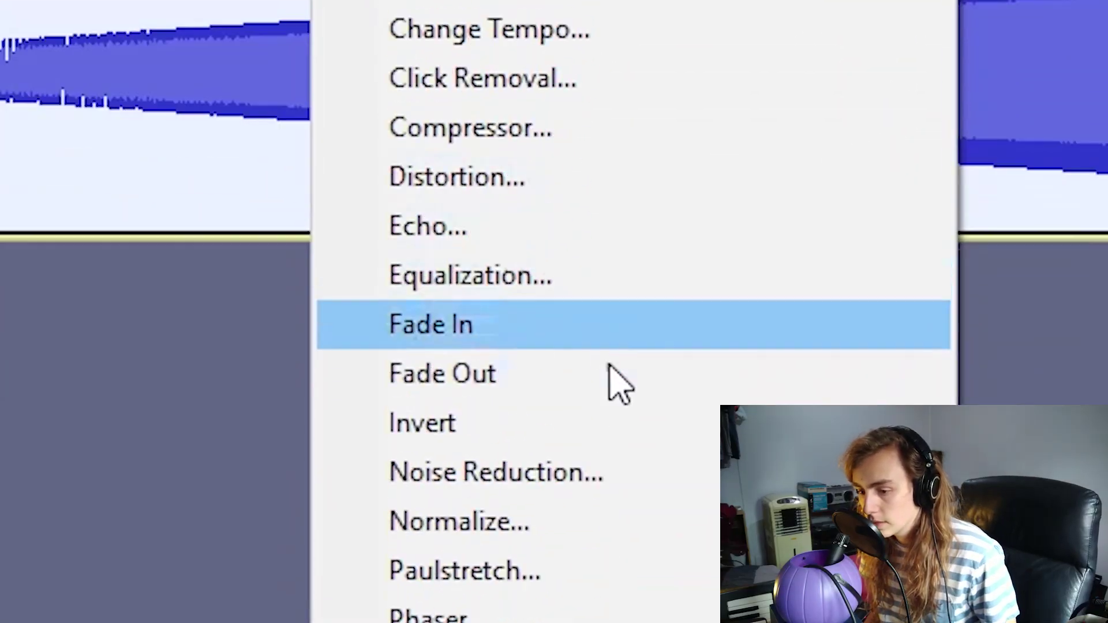
pyautogui.click(559, 300)
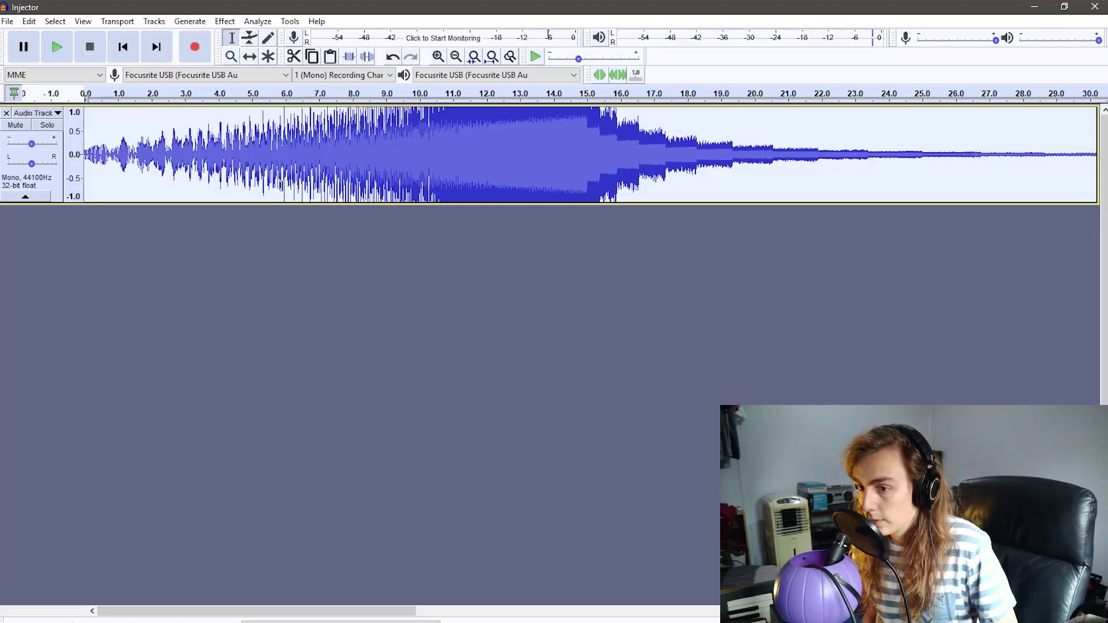
# - Normalize the whole track to remove the clipping and play it back
pyautogui.click(225, 22)
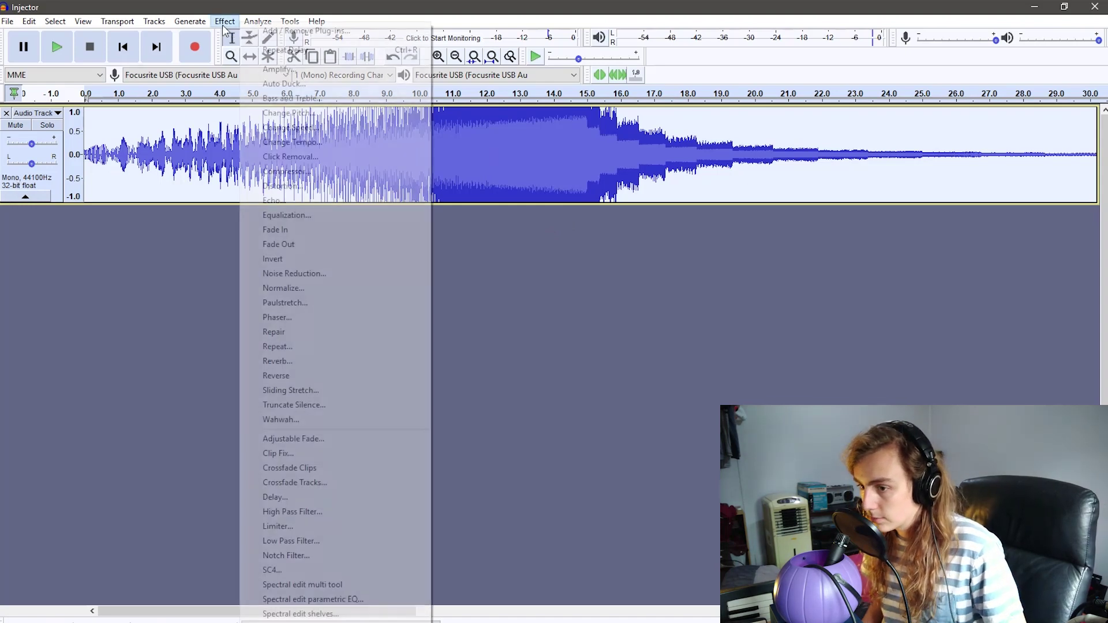
pyautogui.click(41, 189)
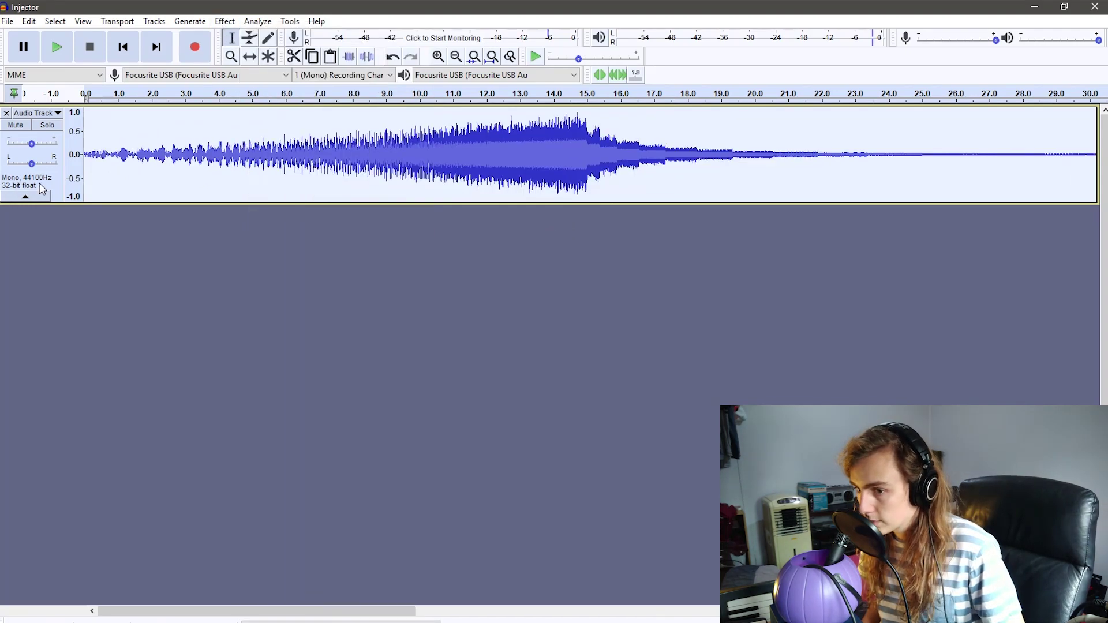
pyautogui.press('space')
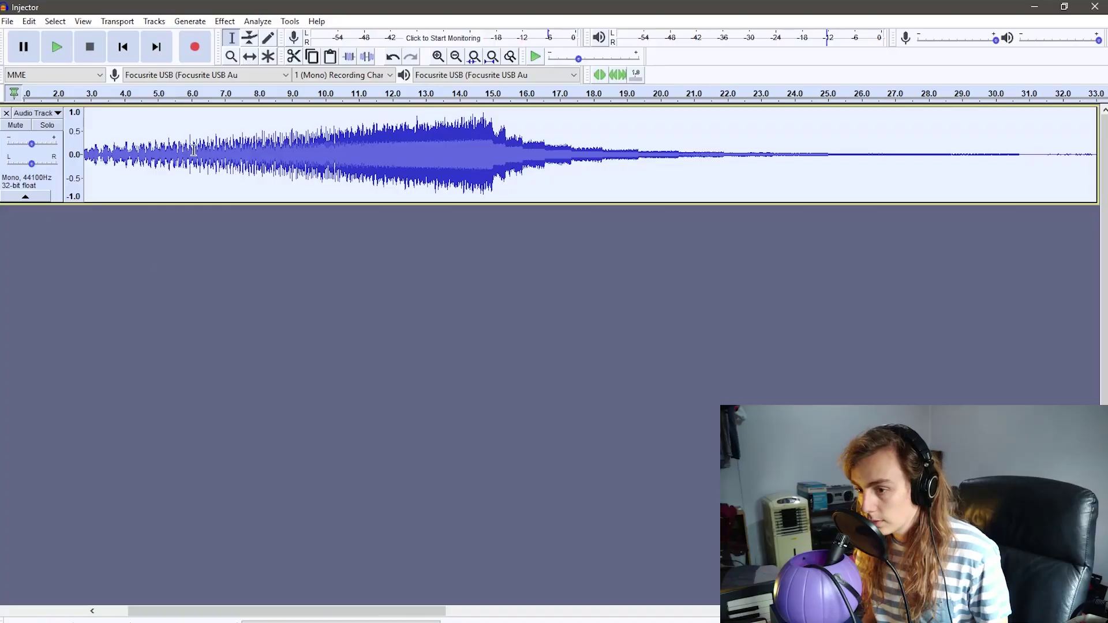
# - Duplicate the entire audio clip onto a second track and mute the copy
pyautogui.doubleClick(196, 154)
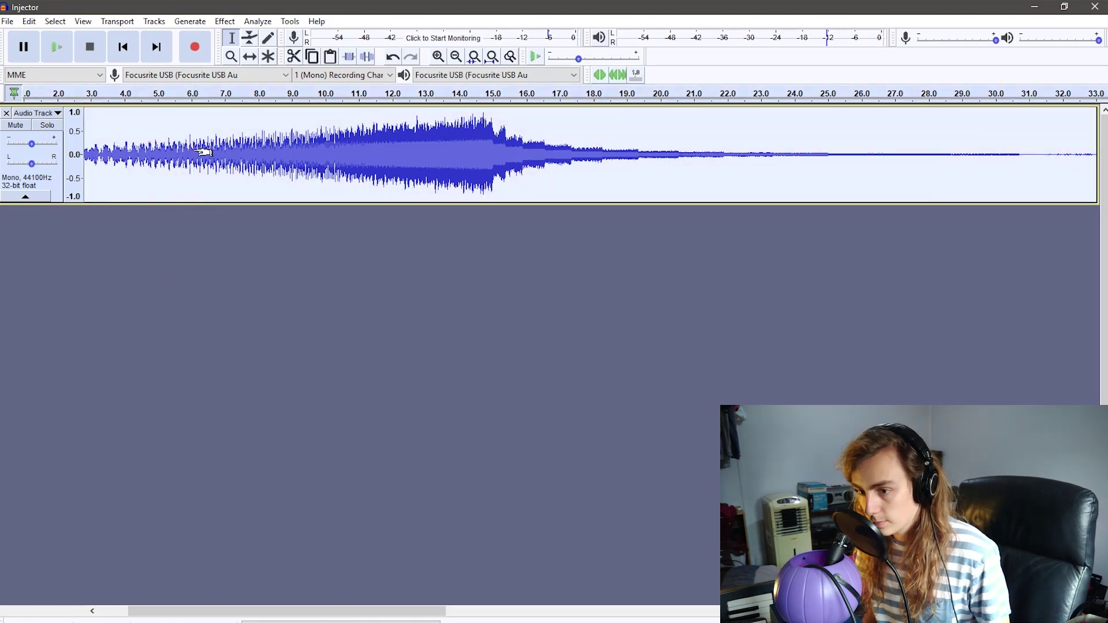
pyautogui.hotkey('ctrl', 'd')
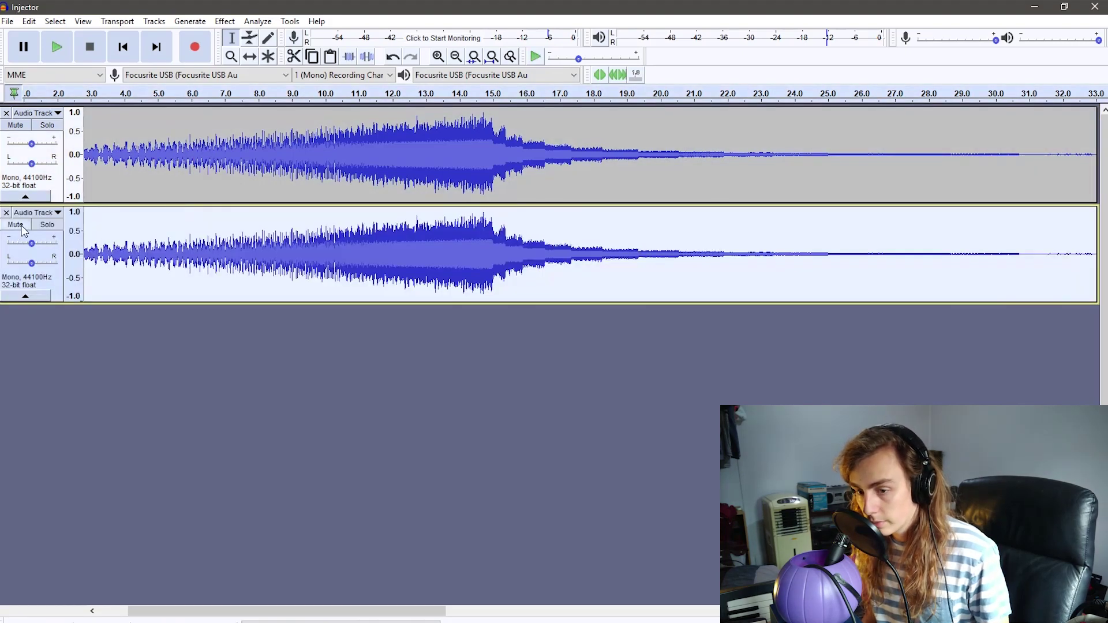
pyautogui.click(17, 226)
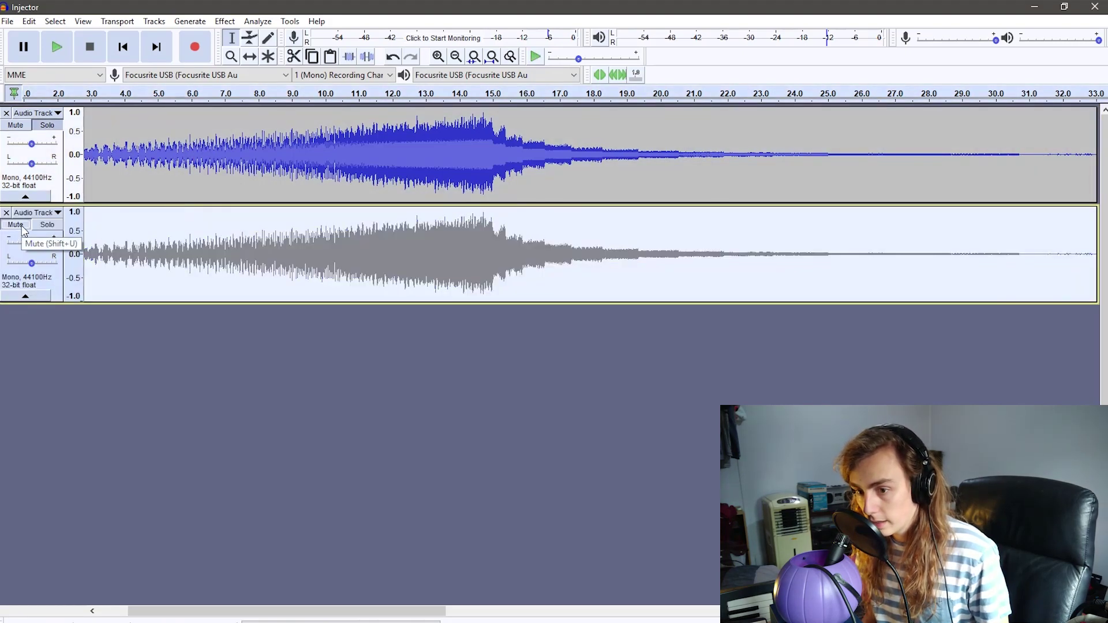
# - Apply Distortion to the whole upper track and play the result from the start
pyautogui.click(39, 190)
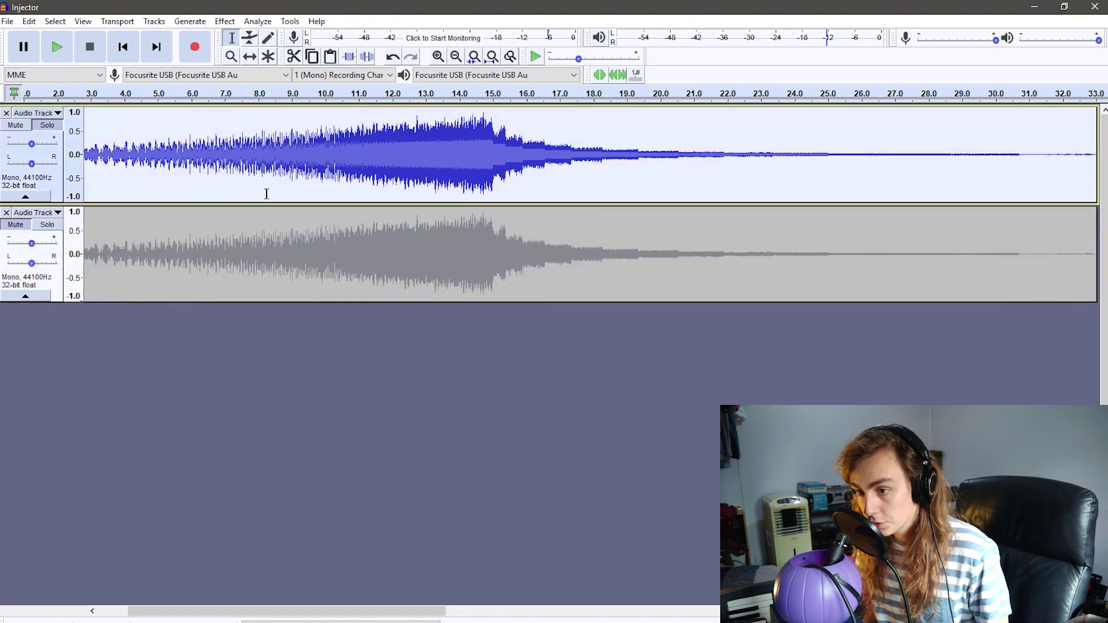
pyautogui.click(225, 21)
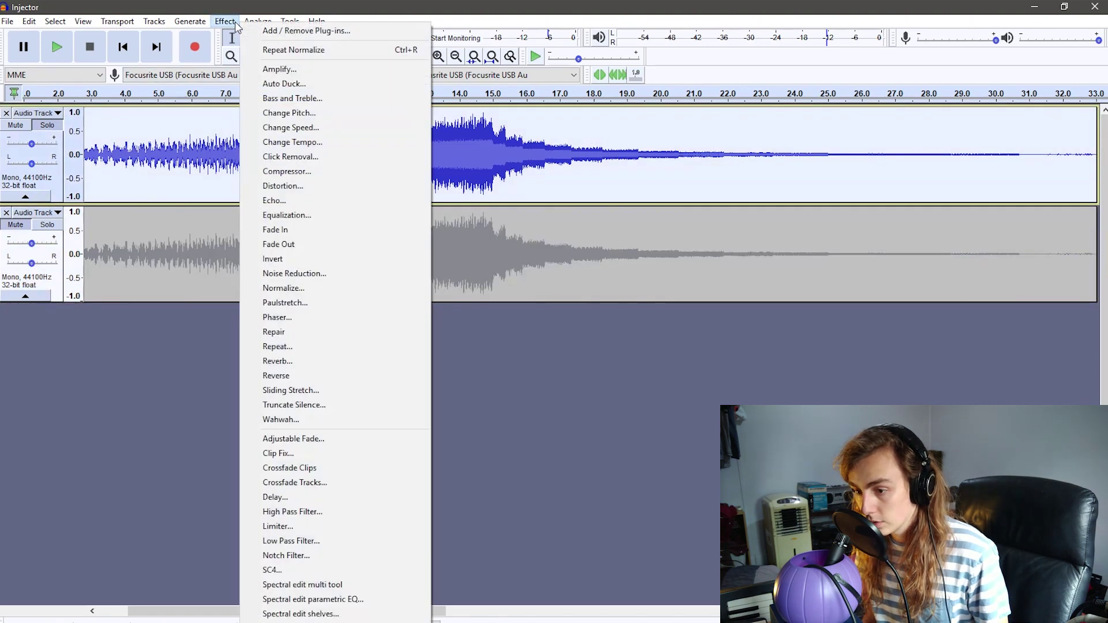
pyautogui.click(281, 186)
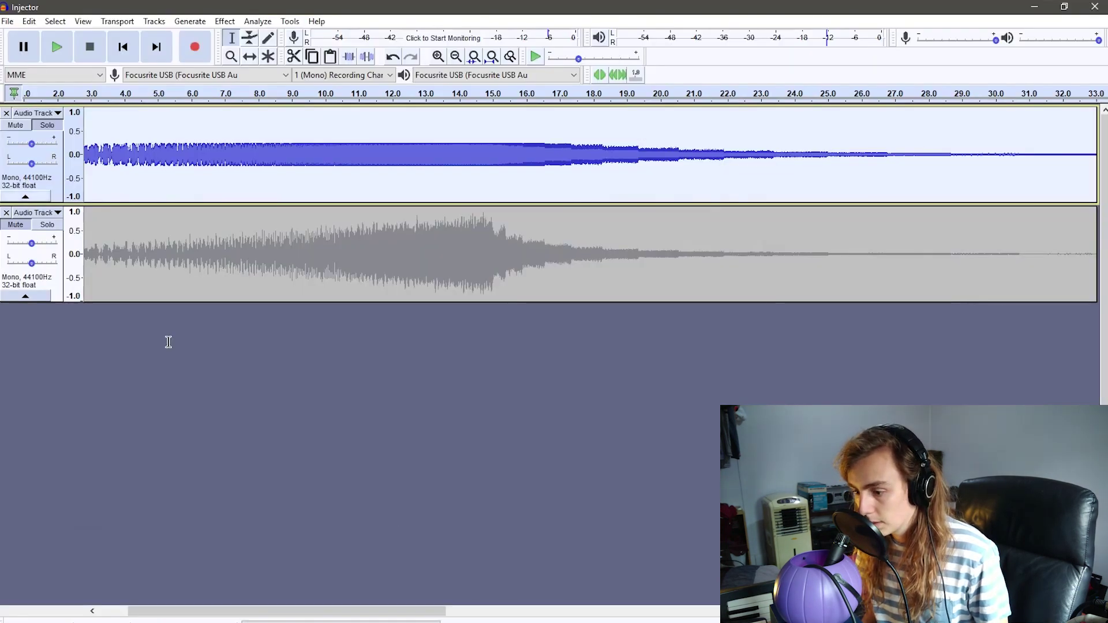
pyautogui.moveTo(414, 611); pyautogui.dragTo(375, 609)
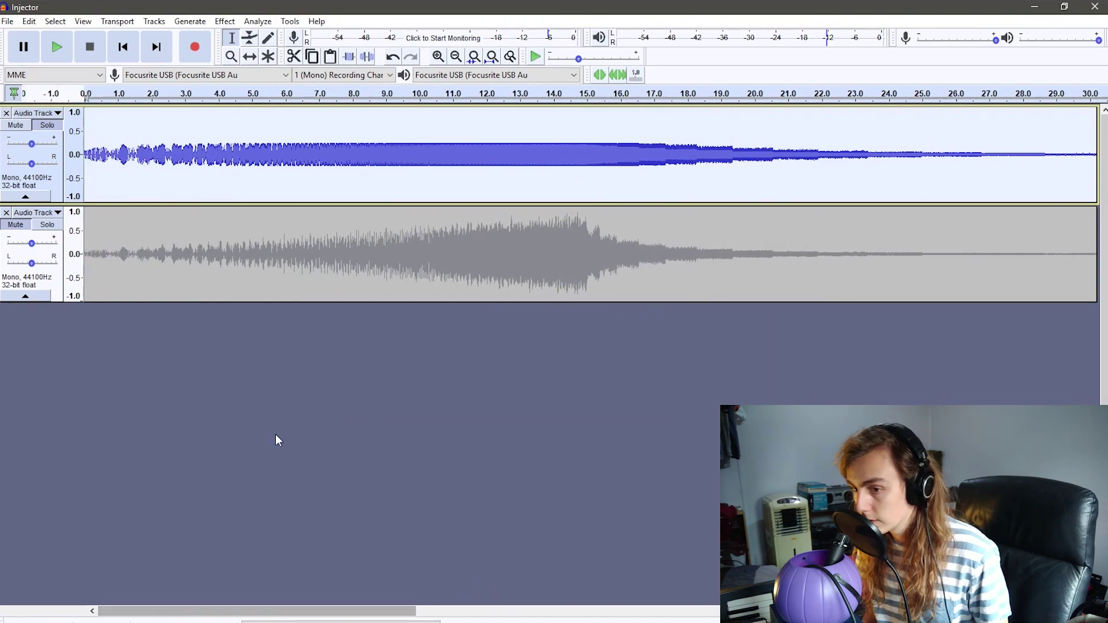
pyautogui.press('space')
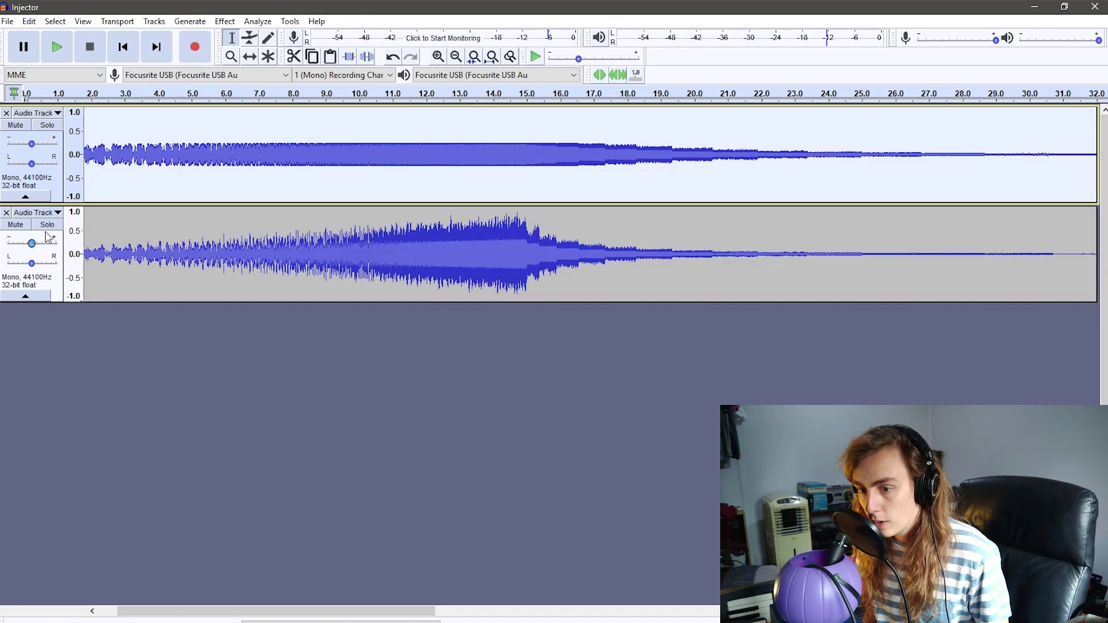
# - Solo the lower track and apply Paulstretch to all of it with a stretch factor of 10 and time resolution of 0.25 seconds
pyautogui.click(48, 228)
pyautogui.click(34, 283)
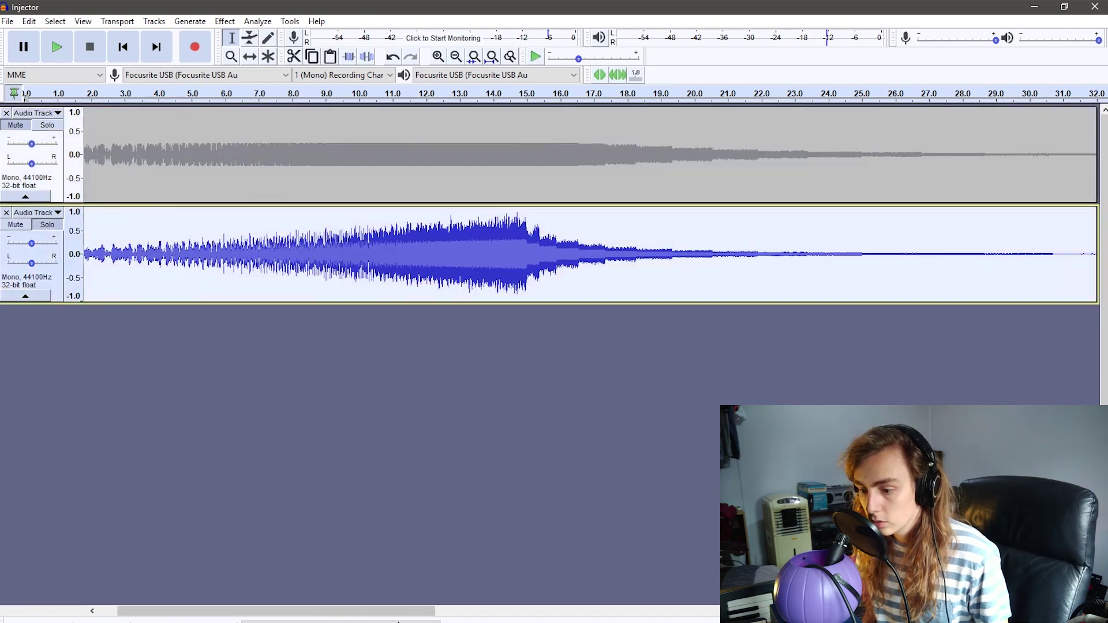
pyautogui.moveTo(389, 610); pyautogui.dragTo(370, 612)
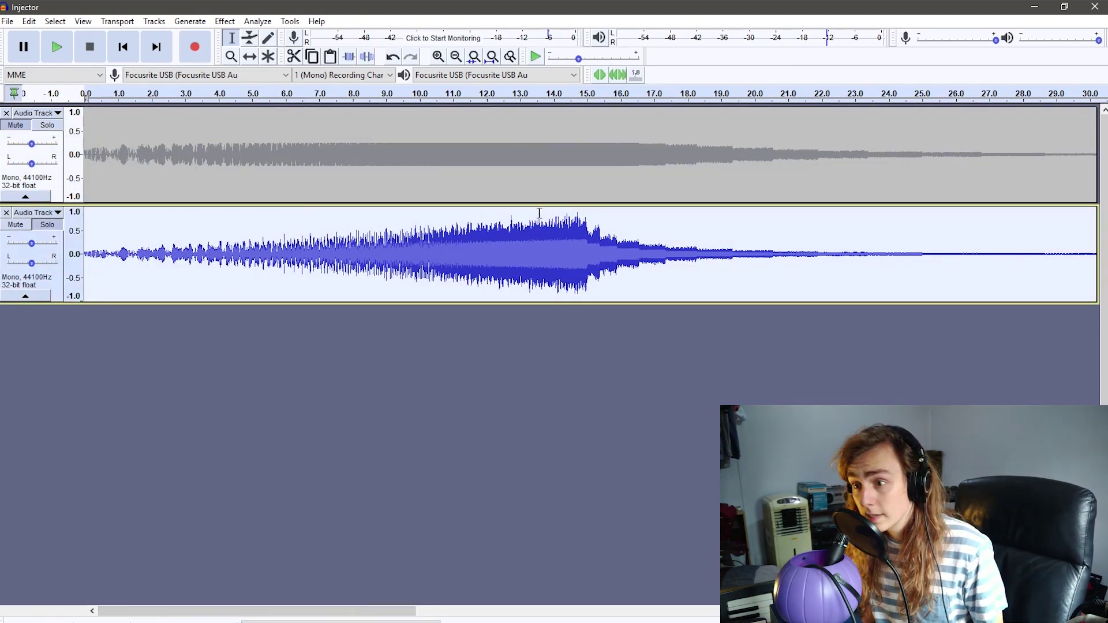
pyautogui.click(225, 21)
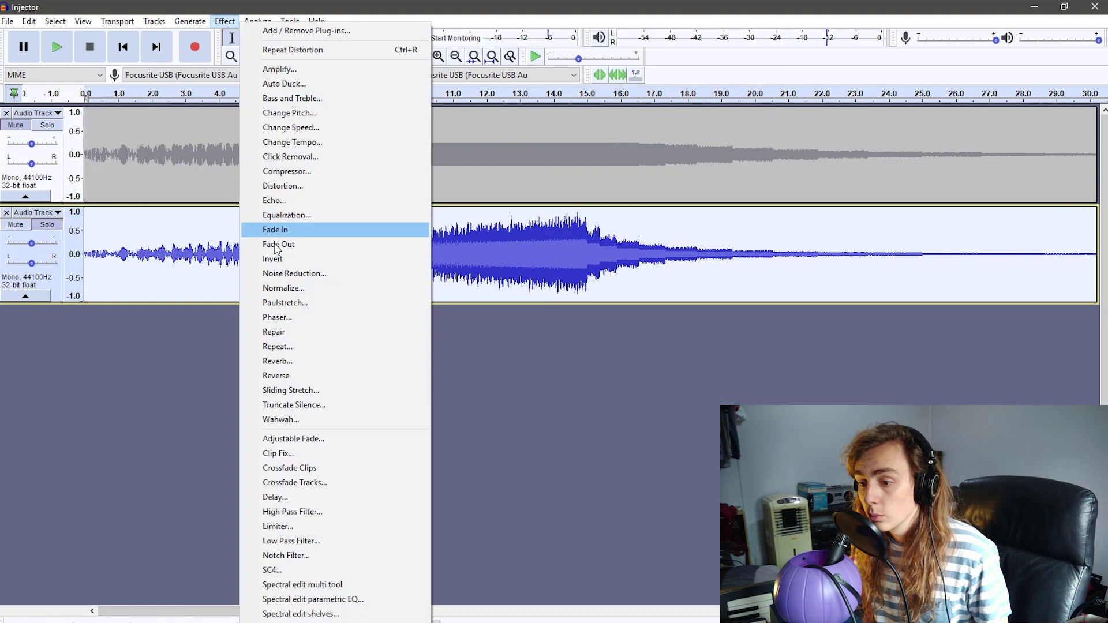
pyautogui.click(297, 301)
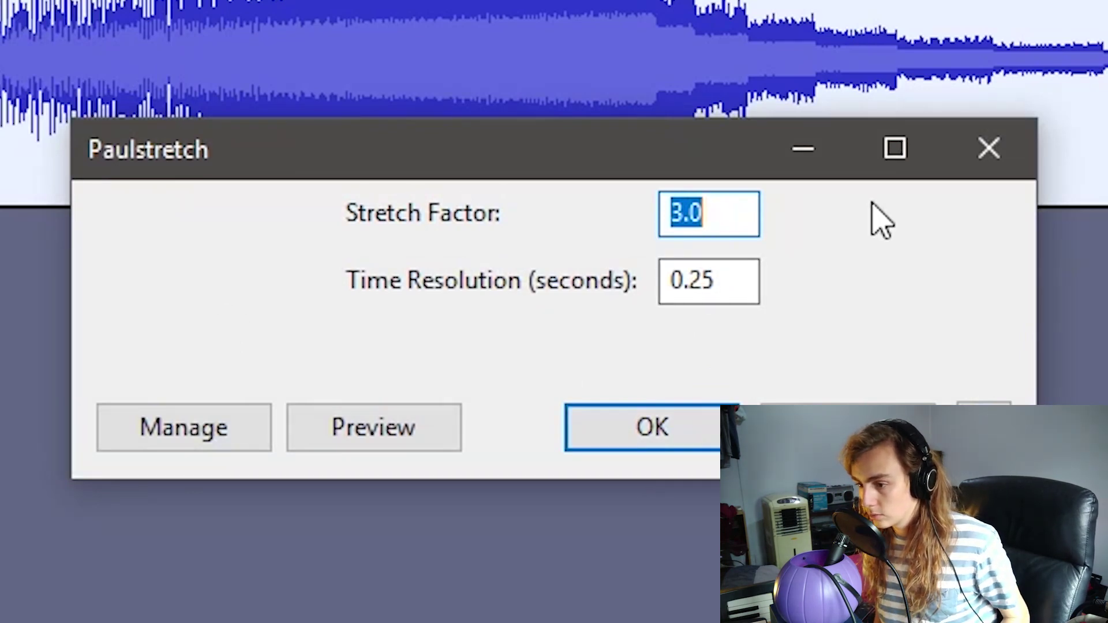
pyautogui.write('10')
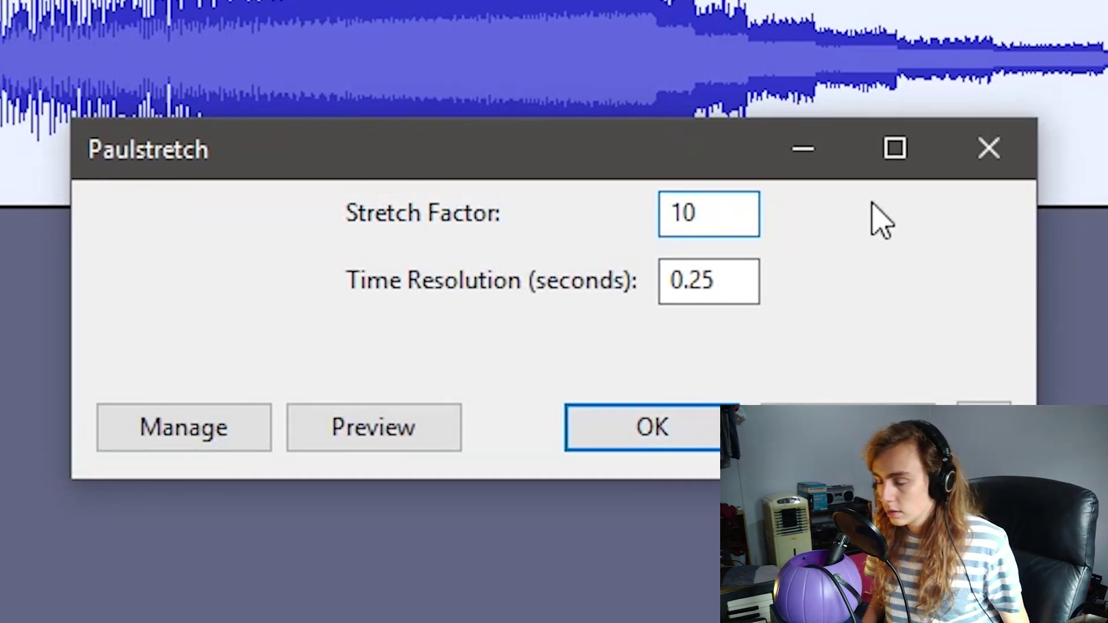
pyautogui.click(613, 444)
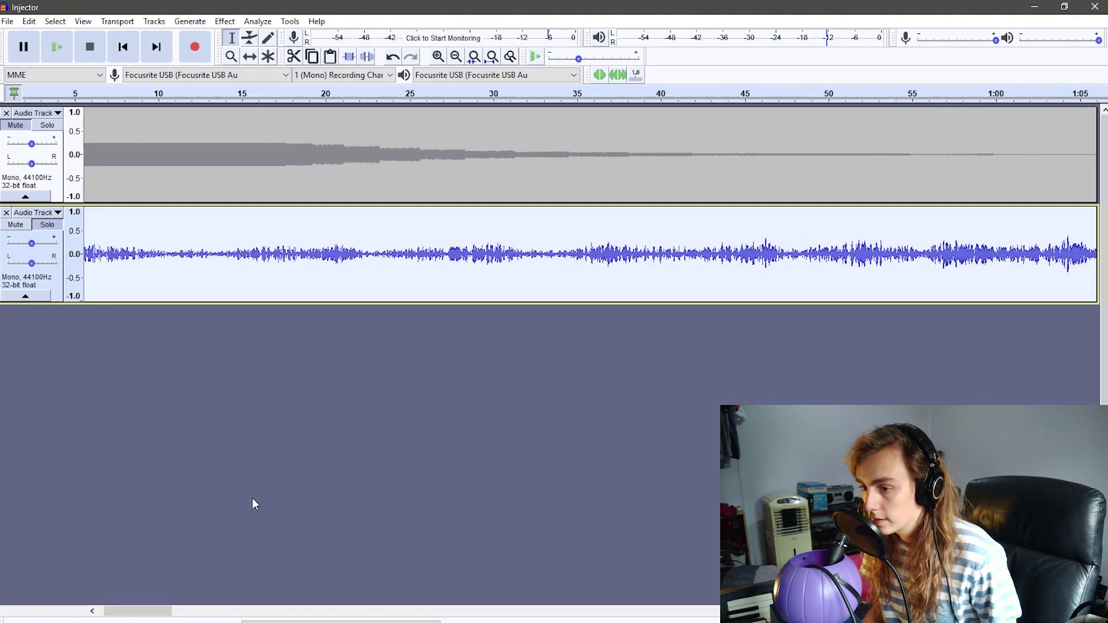
# - Fit the stretched lower track to the window and play it back, checking its build-up and decay
pyautogui.hotkey('ctrl', 'f')
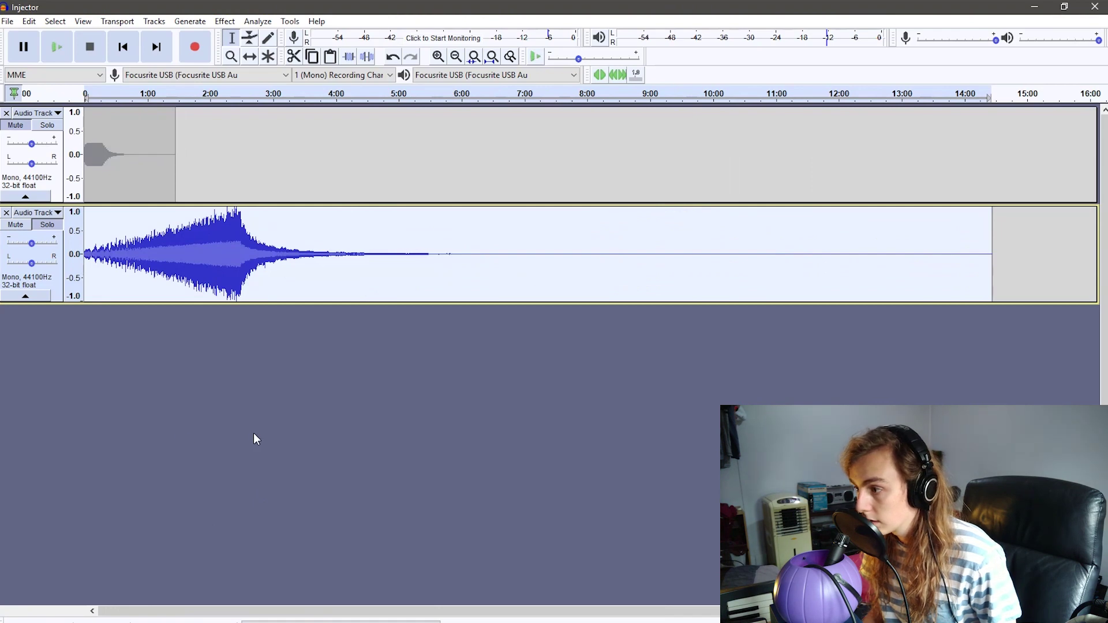
pyautogui.press('space')
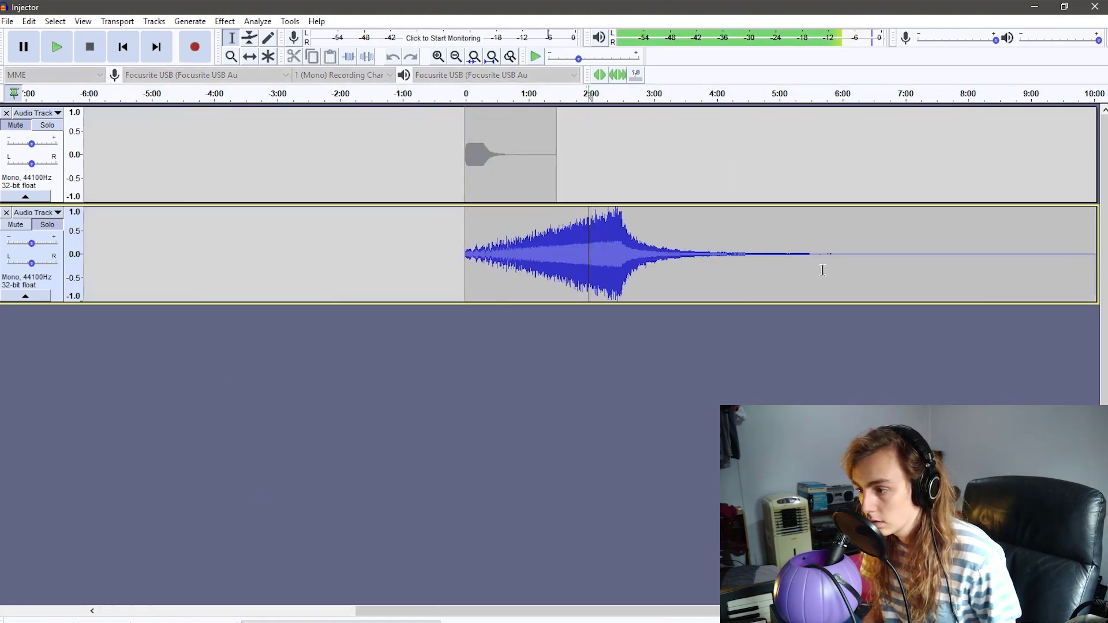
pyautogui.moveTo(813, 270); pyautogui.dragTo(104, 241)
pyautogui.click(227, 272)
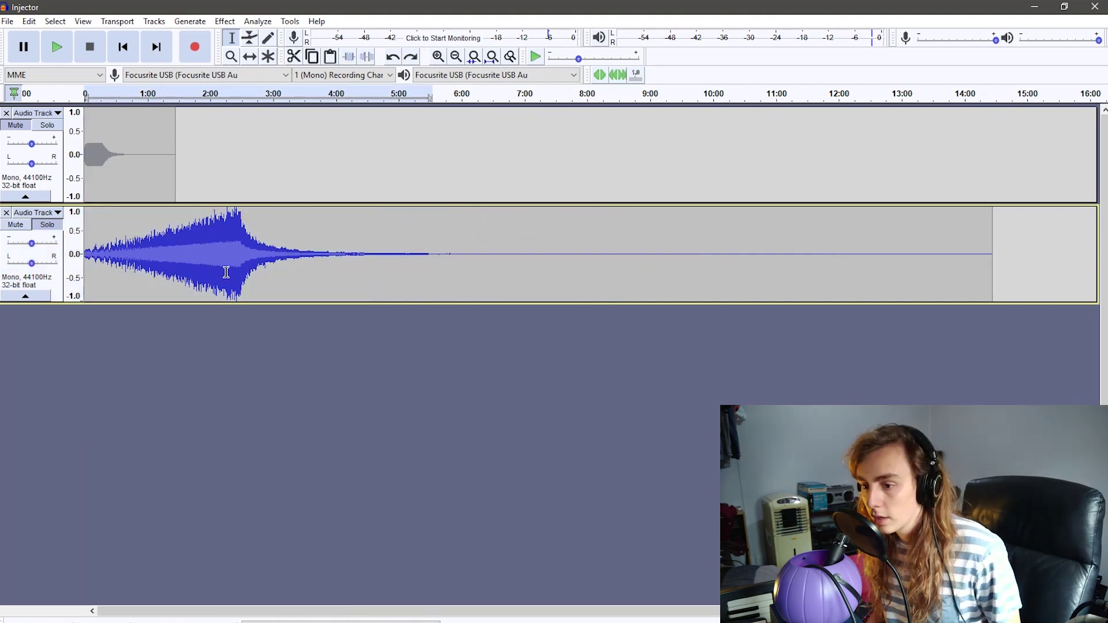
# - Move the stretched track's decaying tail, about 2:28 to 5:30, onto a new track and delete the near-silent remainder after the build-up
pyautogui.moveTo(240, 249); pyautogui.dragTo(299, 246)
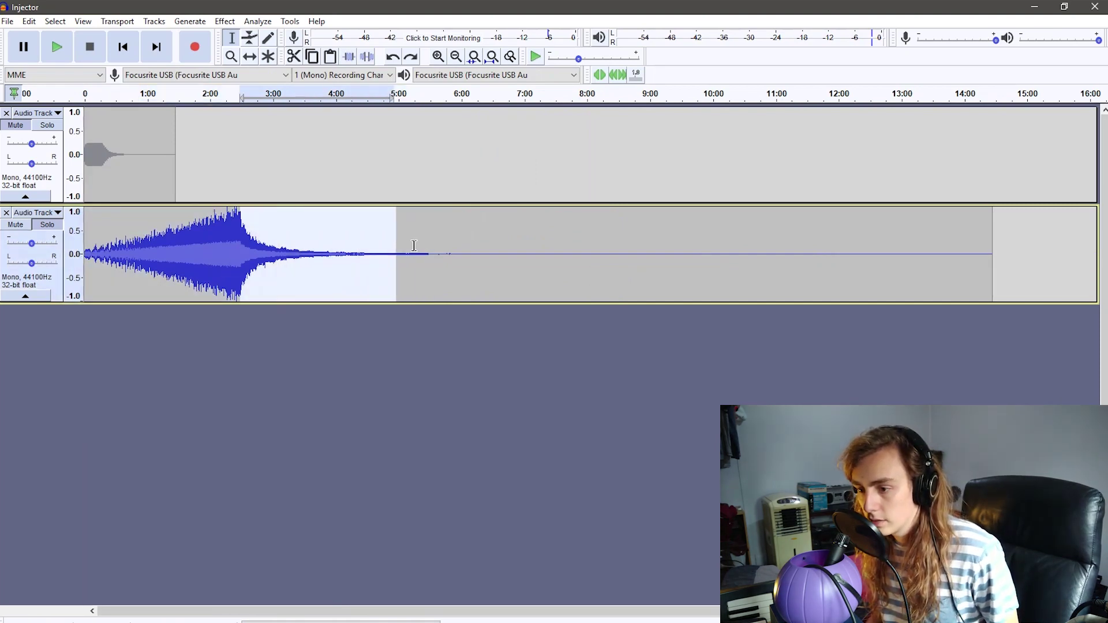
pyautogui.hotkey('ctrl', 'x')
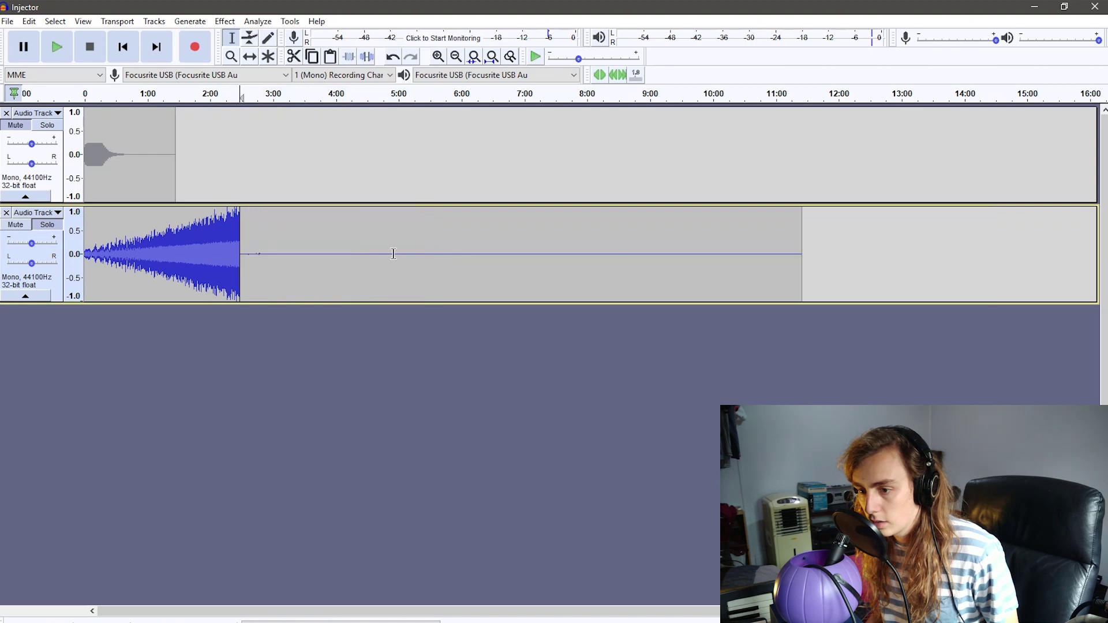
pyautogui.click(128, 396)
pyautogui.hotkey('ctrl', 'v')
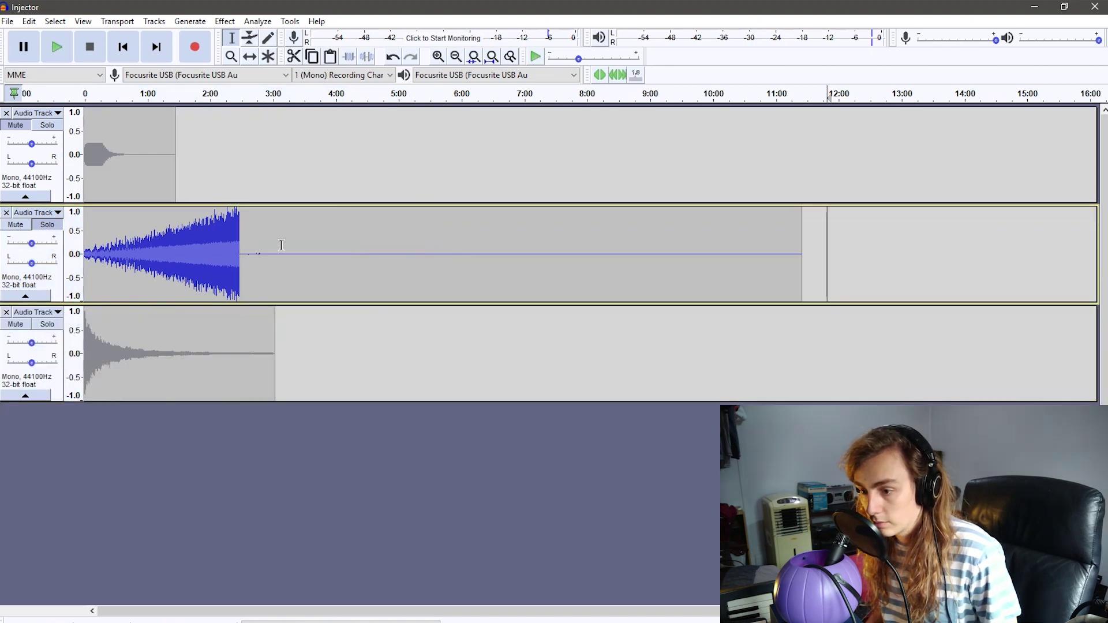
pyautogui.moveTo(875, 241); pyautogui.dragTo(270, 213)
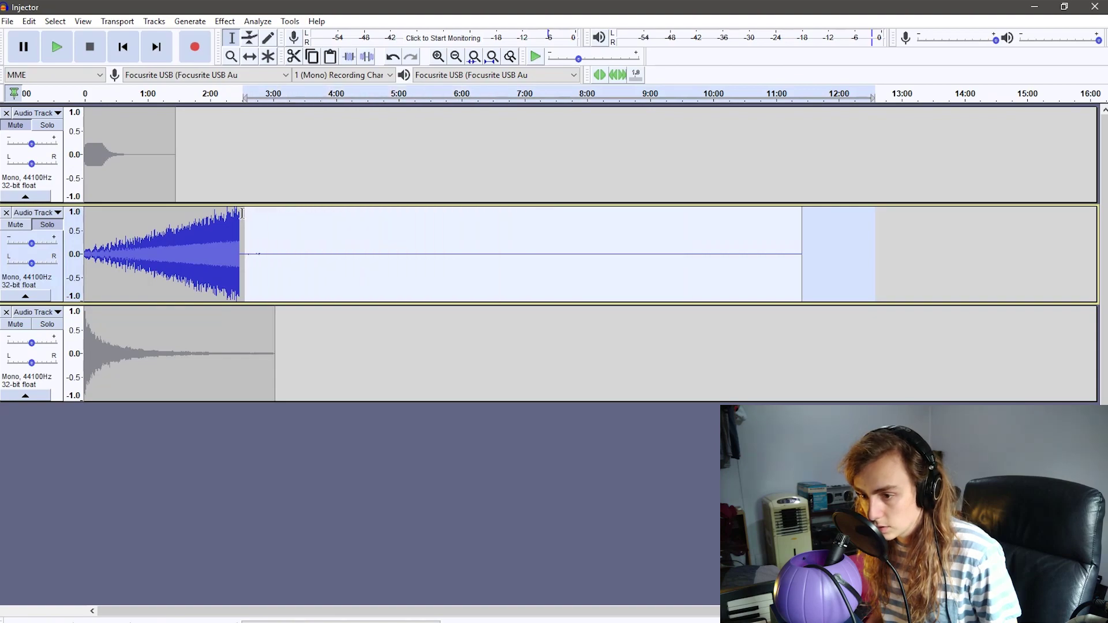
pyautogui.press('Delete')
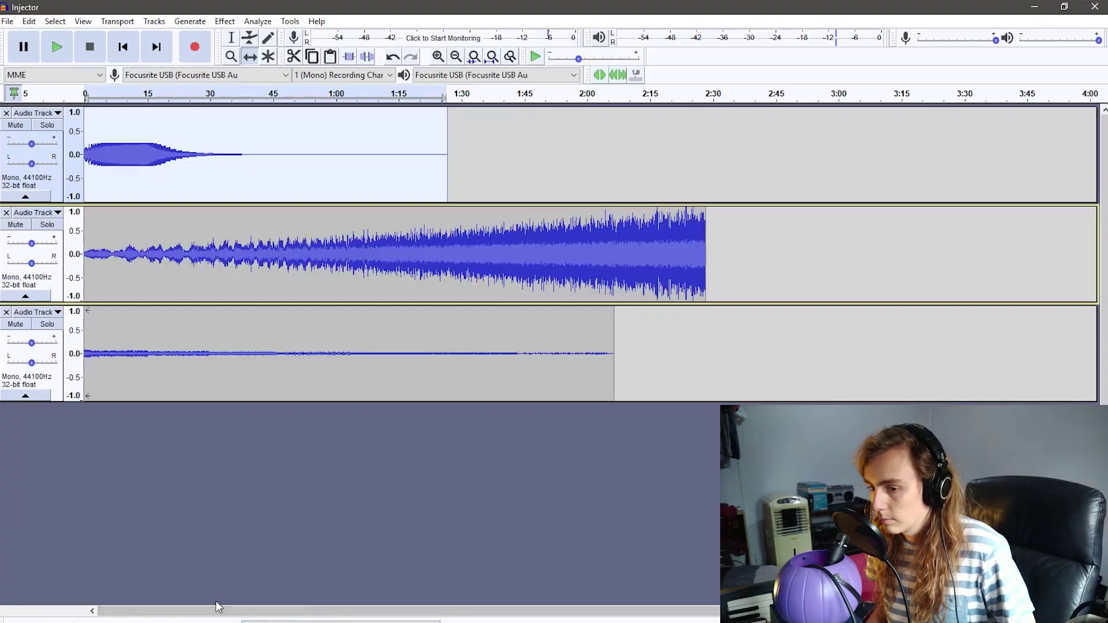
# - Shift the middle track's clip earlier until it ends at about 16.6 seconds, and play the layered tracks
pyautogui.click(26, 281)
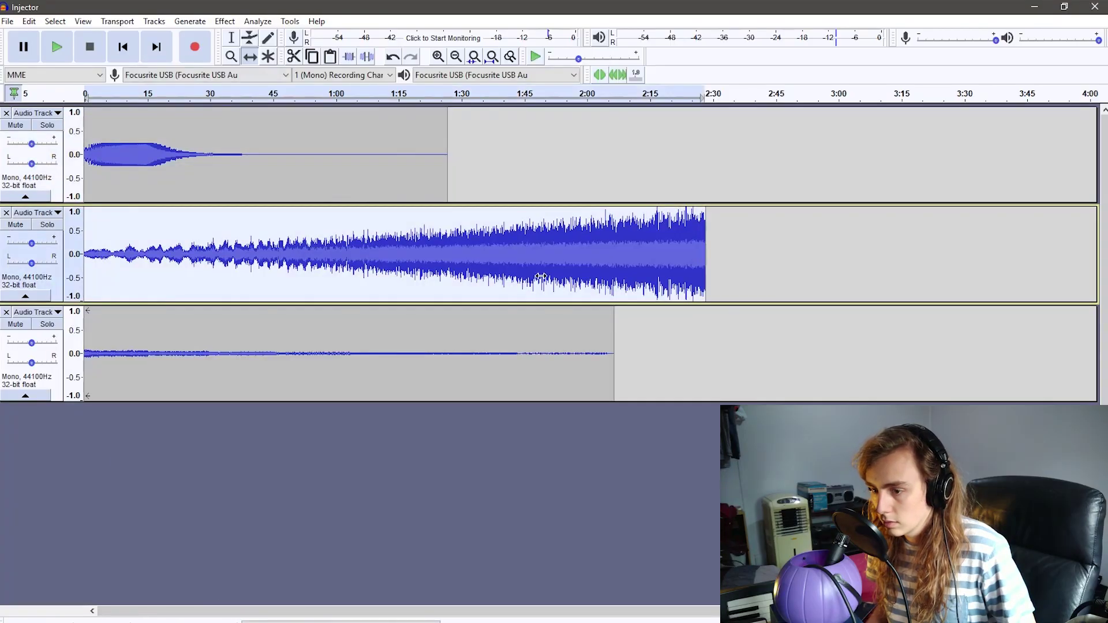
pyautogui.moveTo(544, 279); pyautogui.dragTo(51, 270)
pyautogui.moveTo(265, 278); pyautogui.dragTo(116, 279)
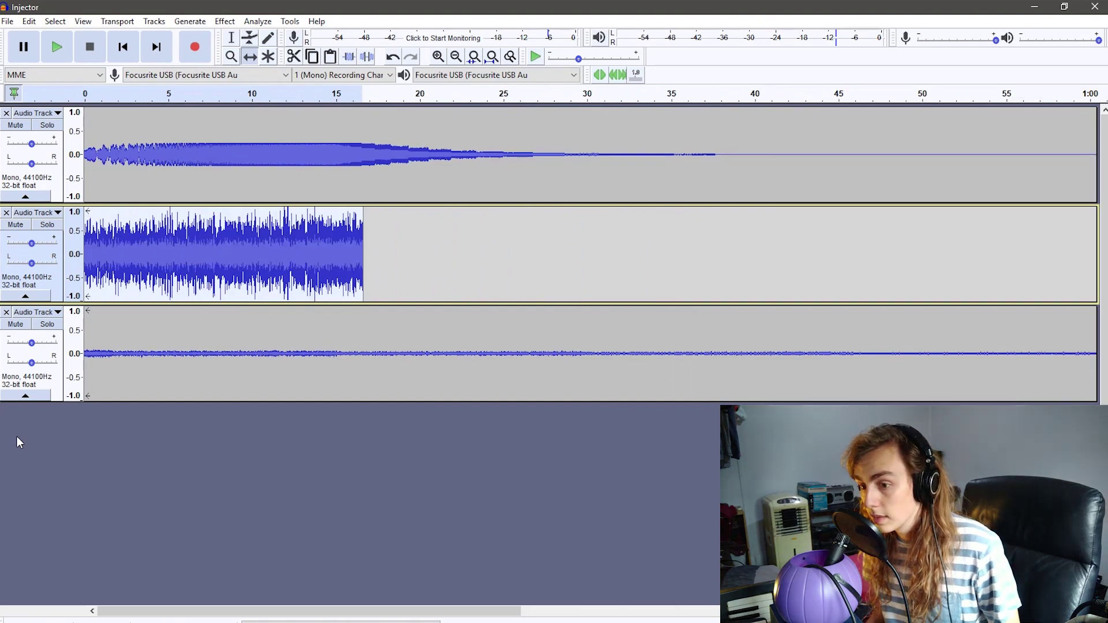
pyautogui.click(208, 264)
pyautogui.click(34, 290)
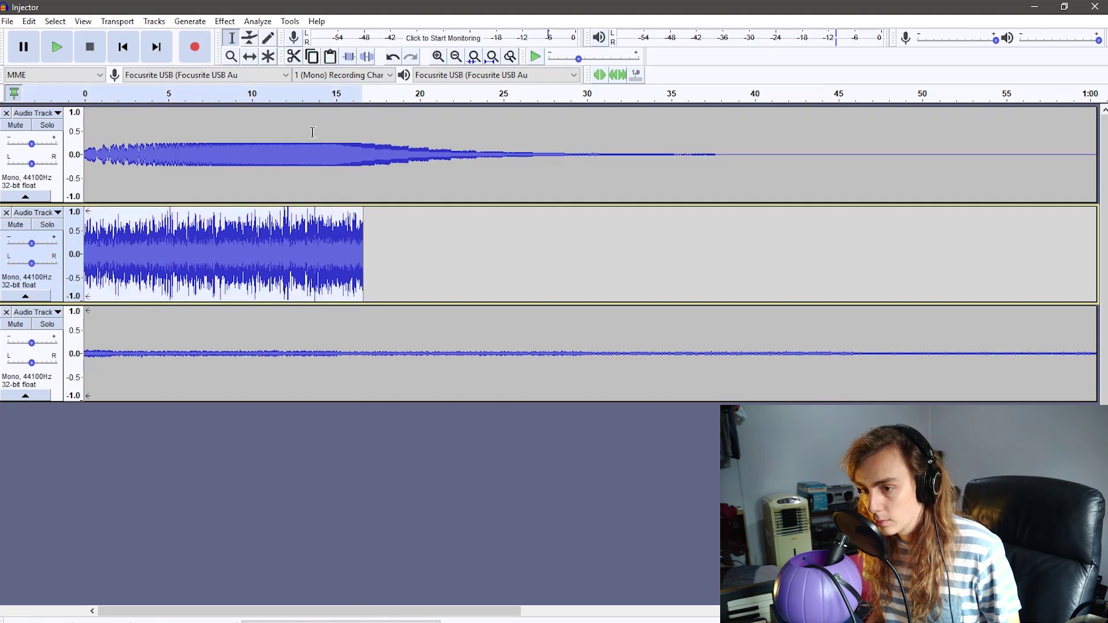
pyautogui.press('space')
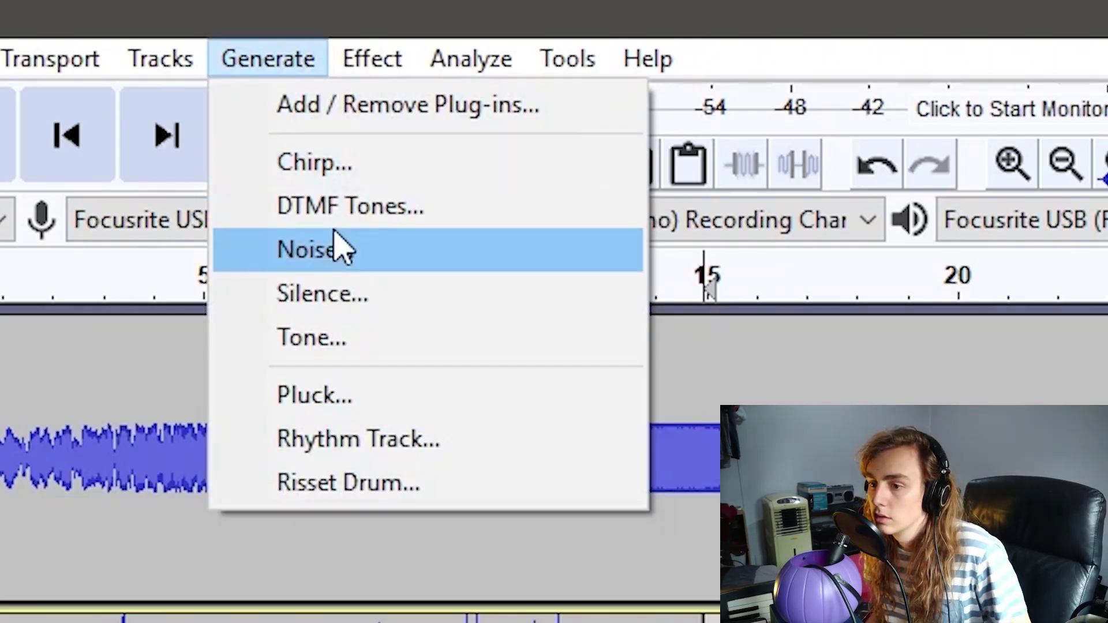
# - Generate a 1-second pluck at MIDI pitch 45 with an abrupt fade-out on a new track at 15 seconds, and reverse it
pyautogui.click(351, 393)
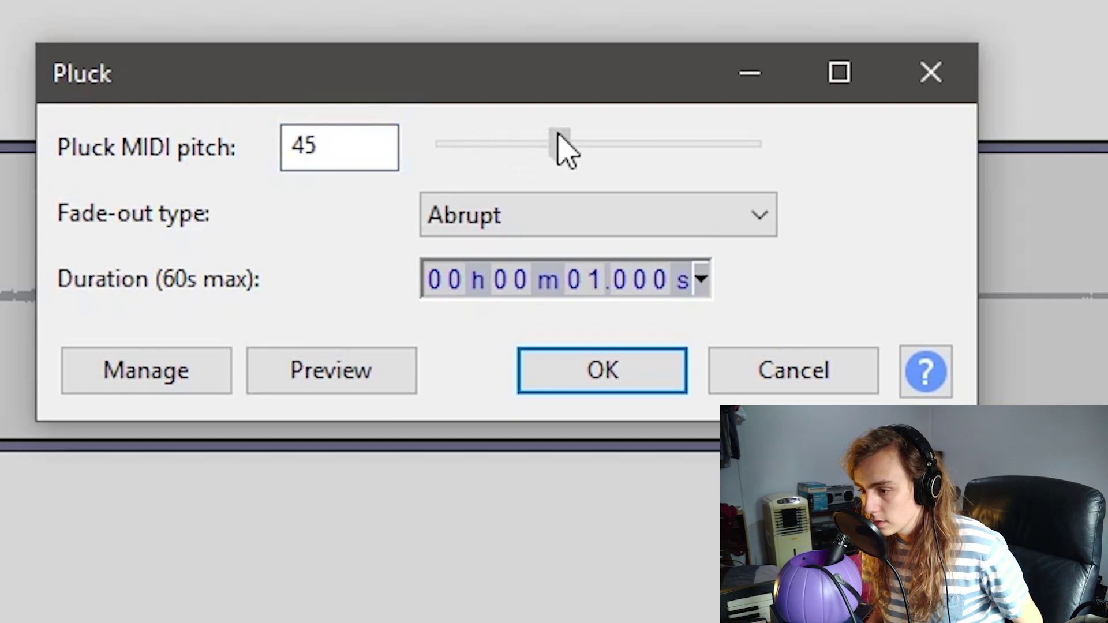
pyautogui.click(595, 371)
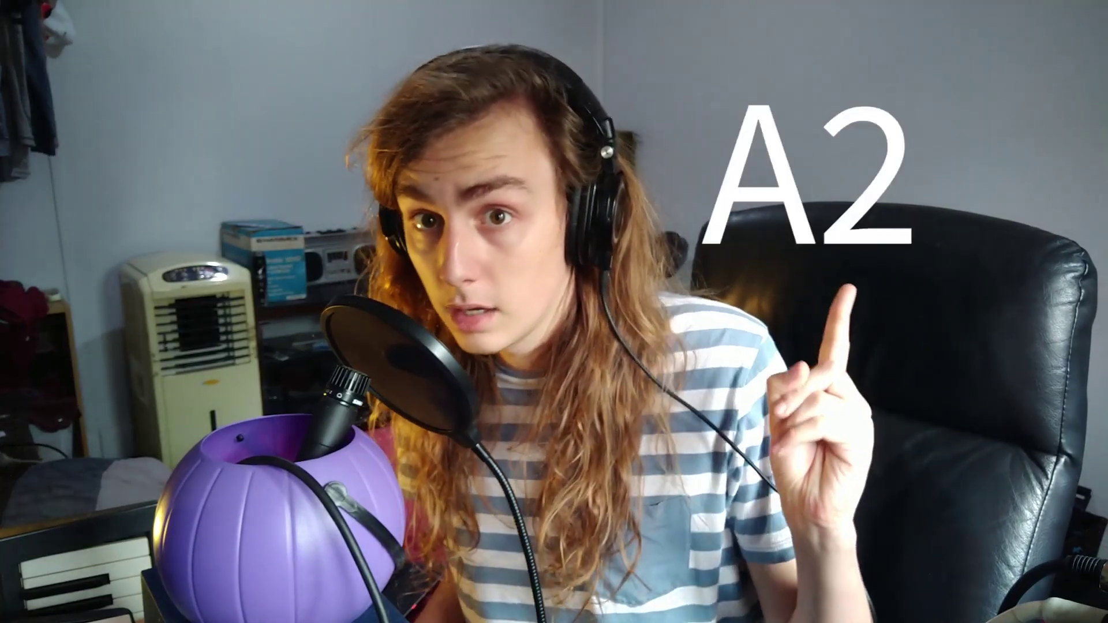
pyautogui.click(232, 23)
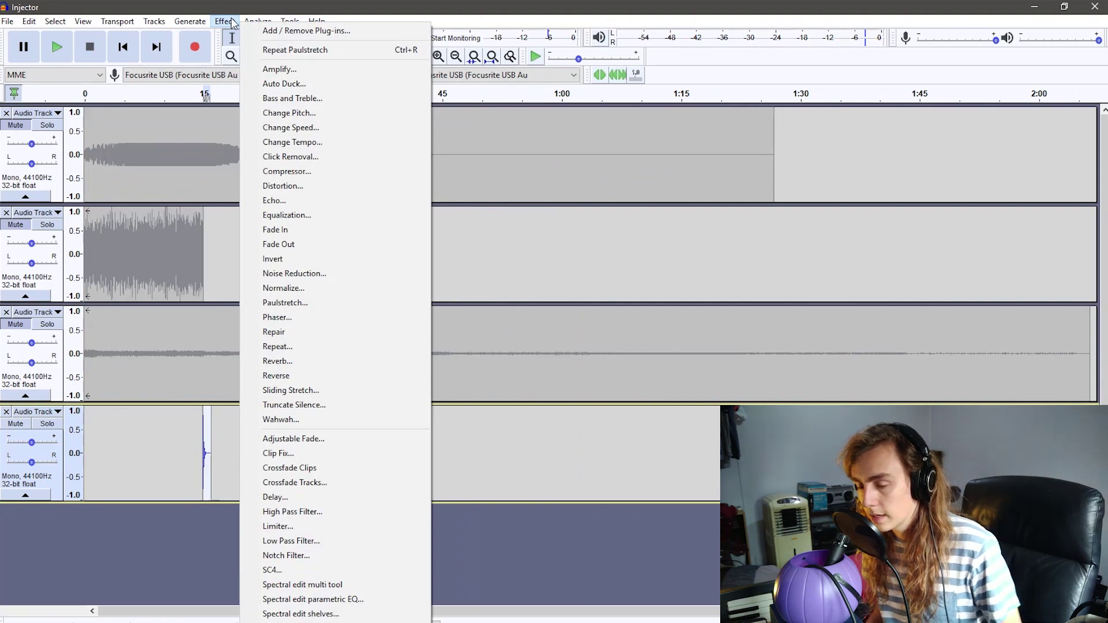
pyautogui.click(276, 375)
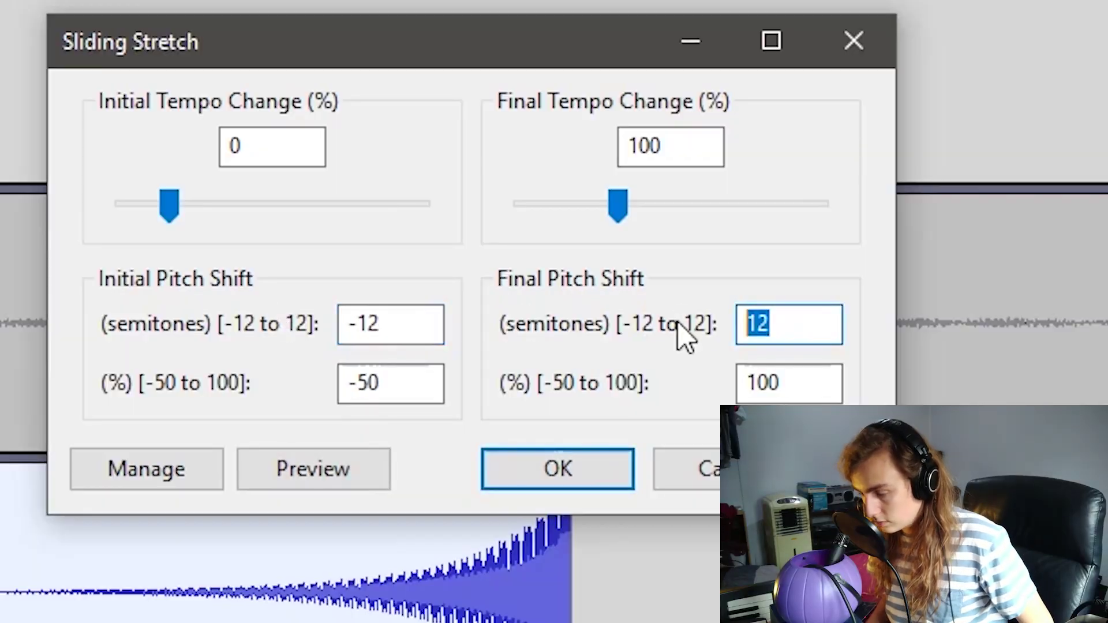
# - Apply Sliding Stretch to the reversed pluck with a 100% final tempo change and pitch shifting from -12 to -5 semitones
pyautogui.write('-5')
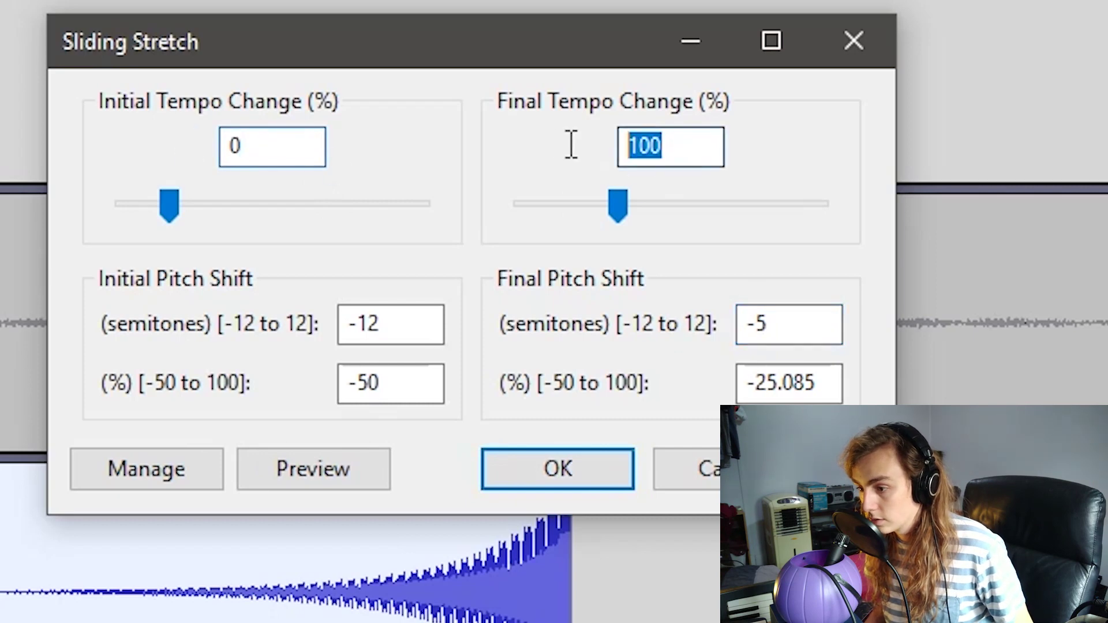
pyautogui.click(572, 483)
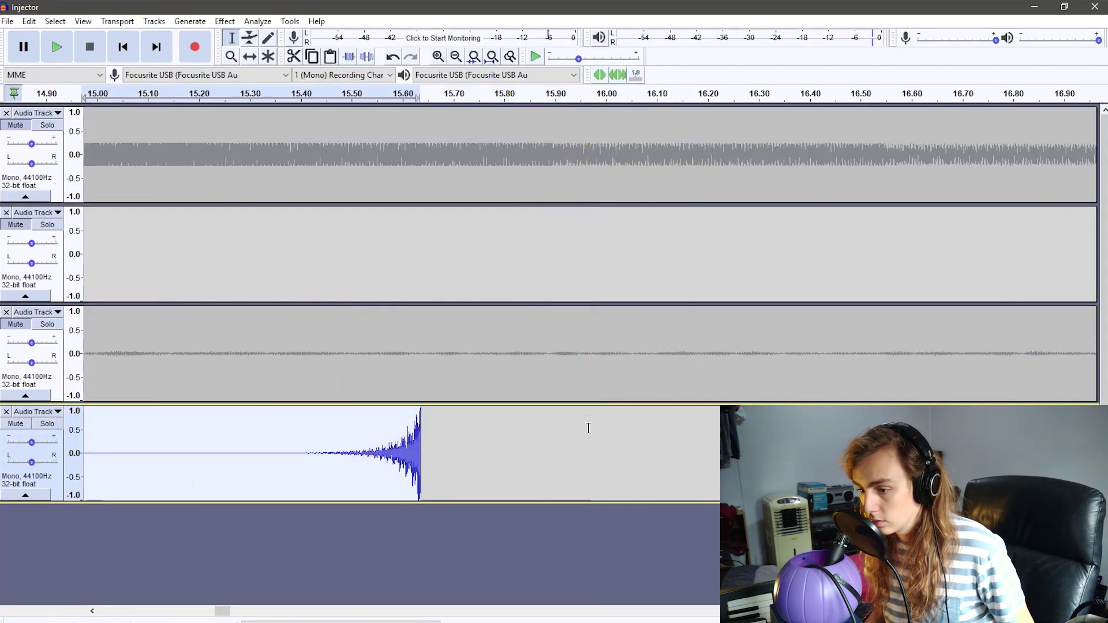
pyautogui.scroll(-1, 588, 428)
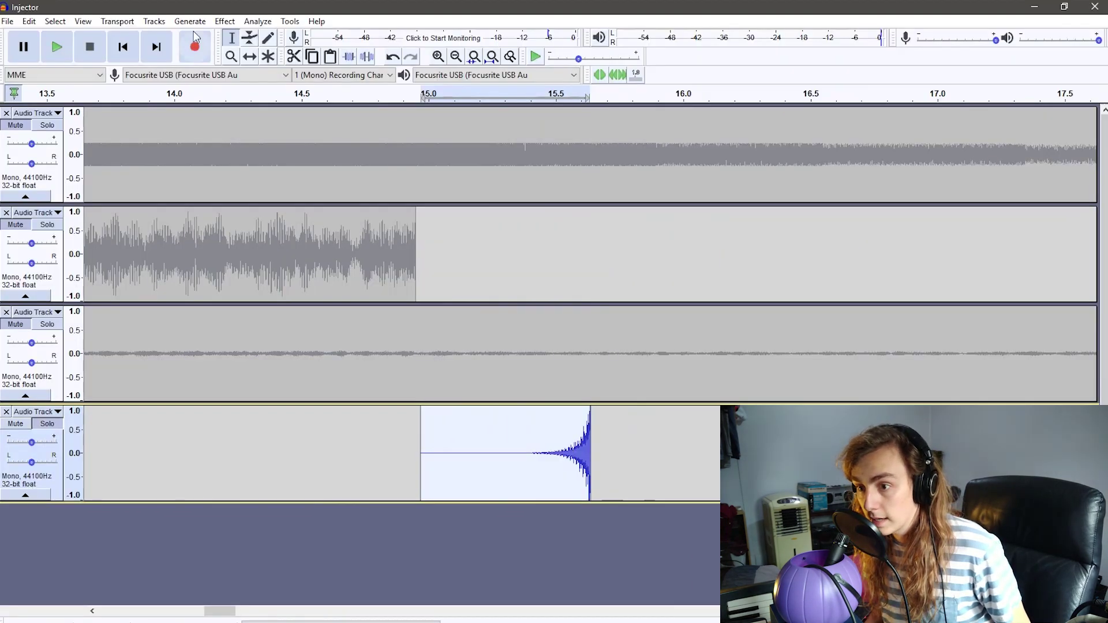
# - Change the pluck's speed with a 0.500 multiplier and shift its clip earlier so it ends at about 15 seconds
pyautogui.click(224, 20)
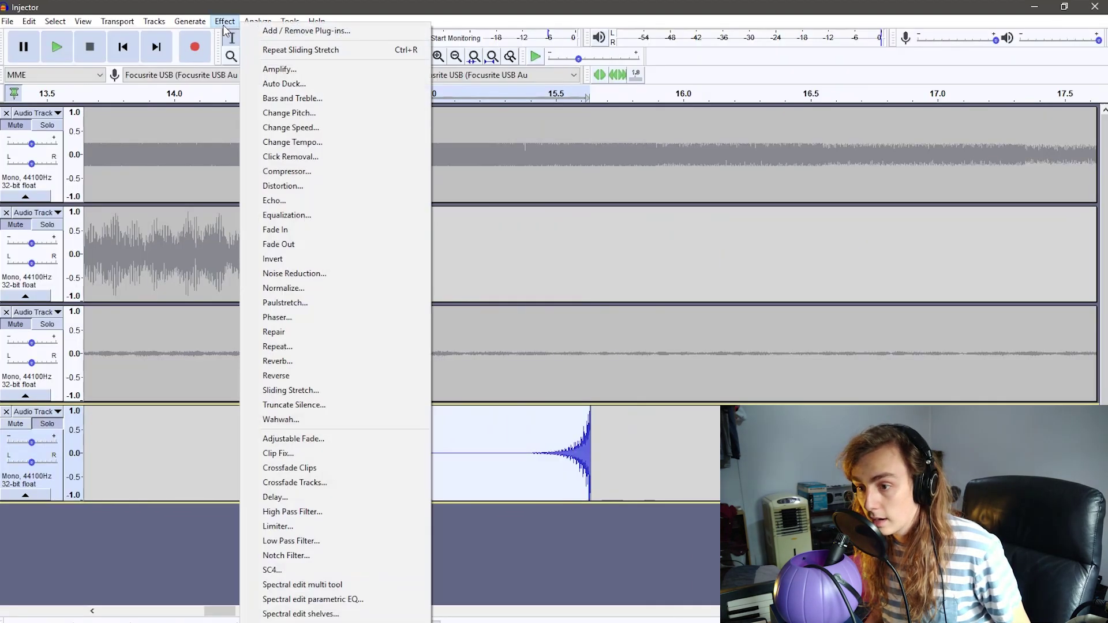
pyautogui.click(289, 126)
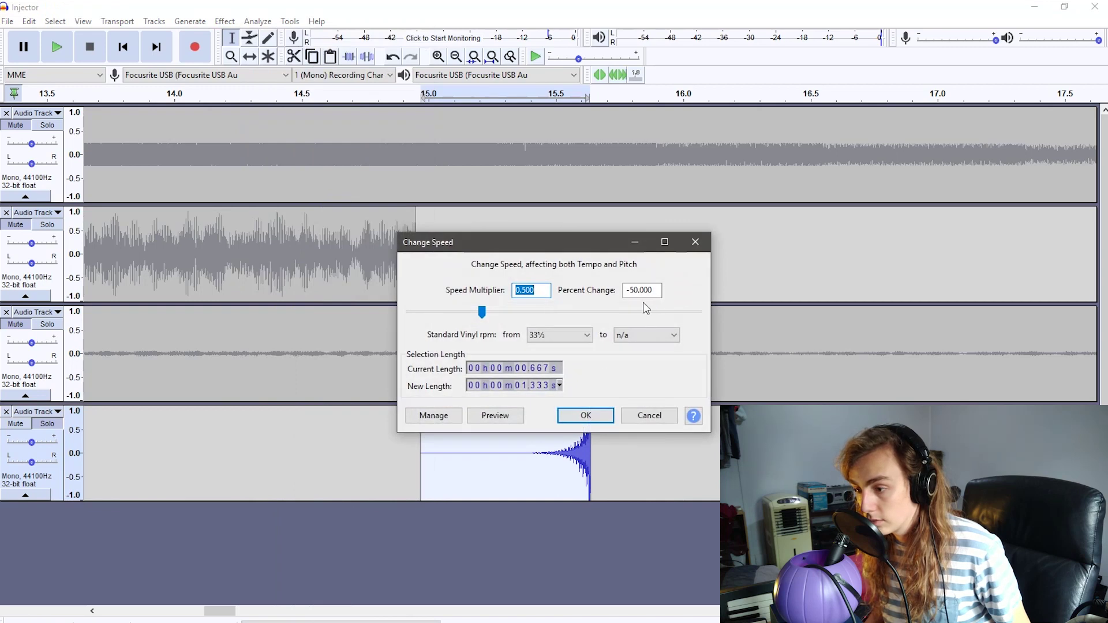
pyautogui.click(586, 416)
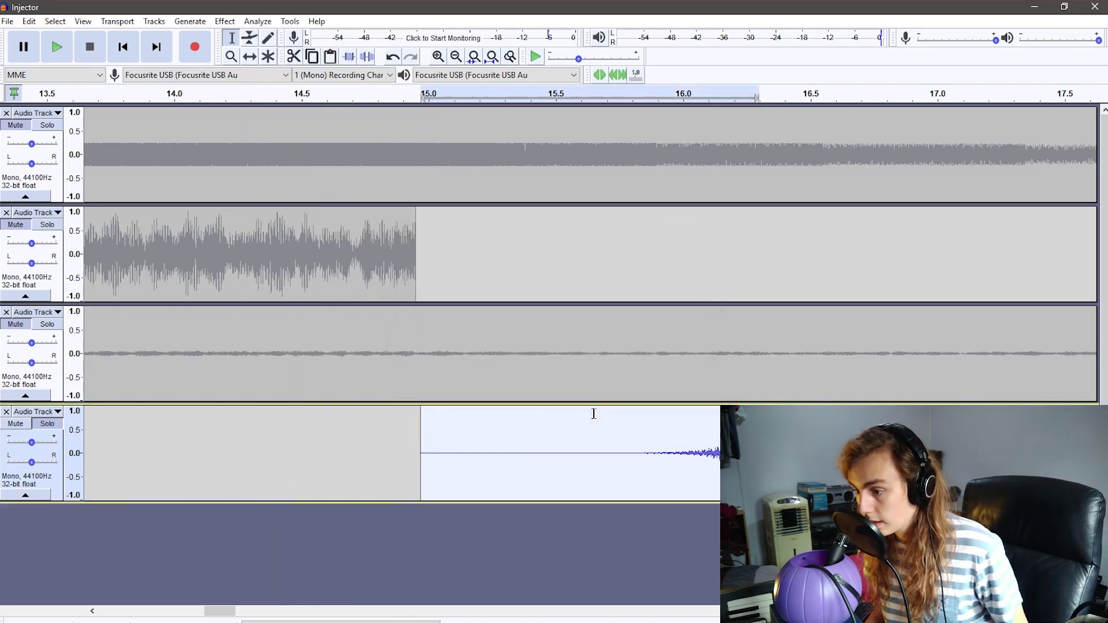
pyautogui.hotkey('ctrl', '3')
# - Compress the reversed pluck with a threshold of -48 dB and a noise floor of -80 dB, previewing the effect
pyautogui.click(225, 21)
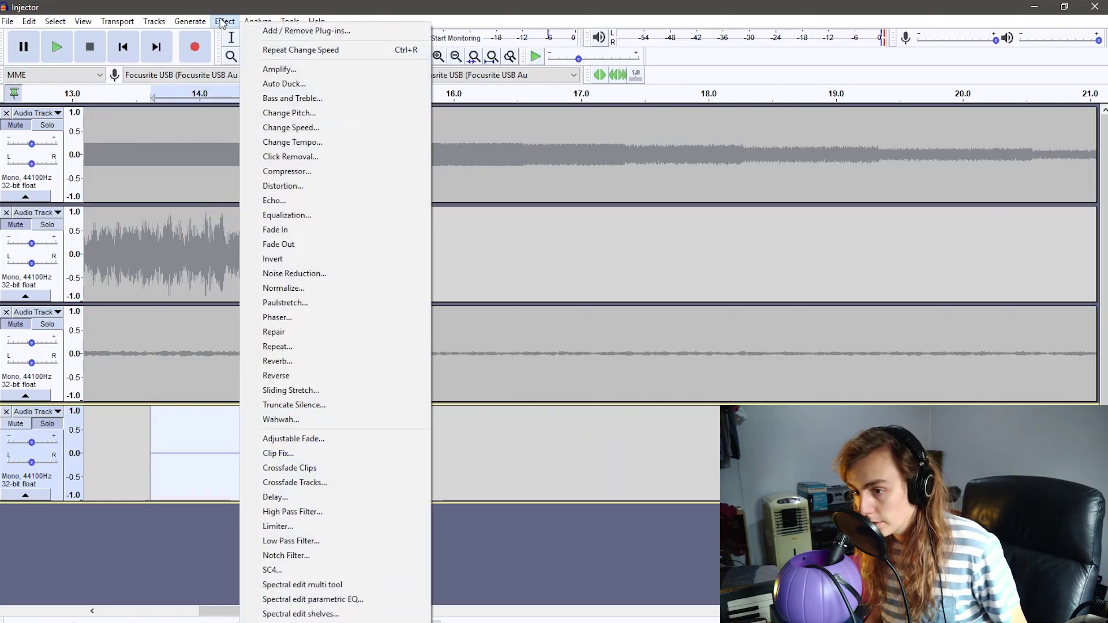
pyautogui.click(287, 171)
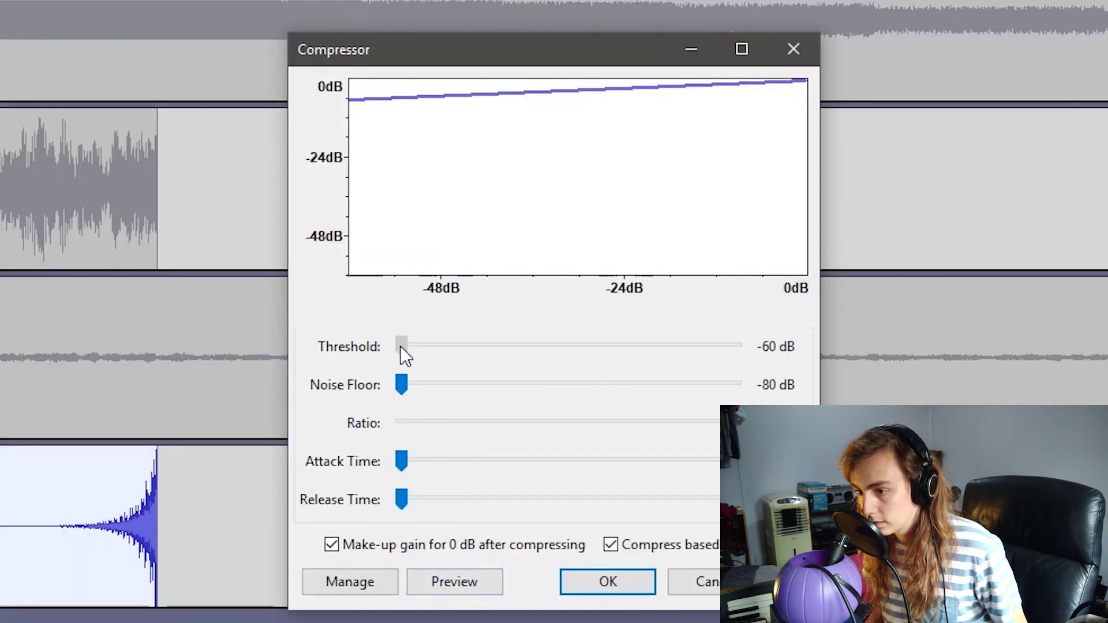
pyautogui.moveTo(402, 347); pyautogui.dragTo(466, 358)
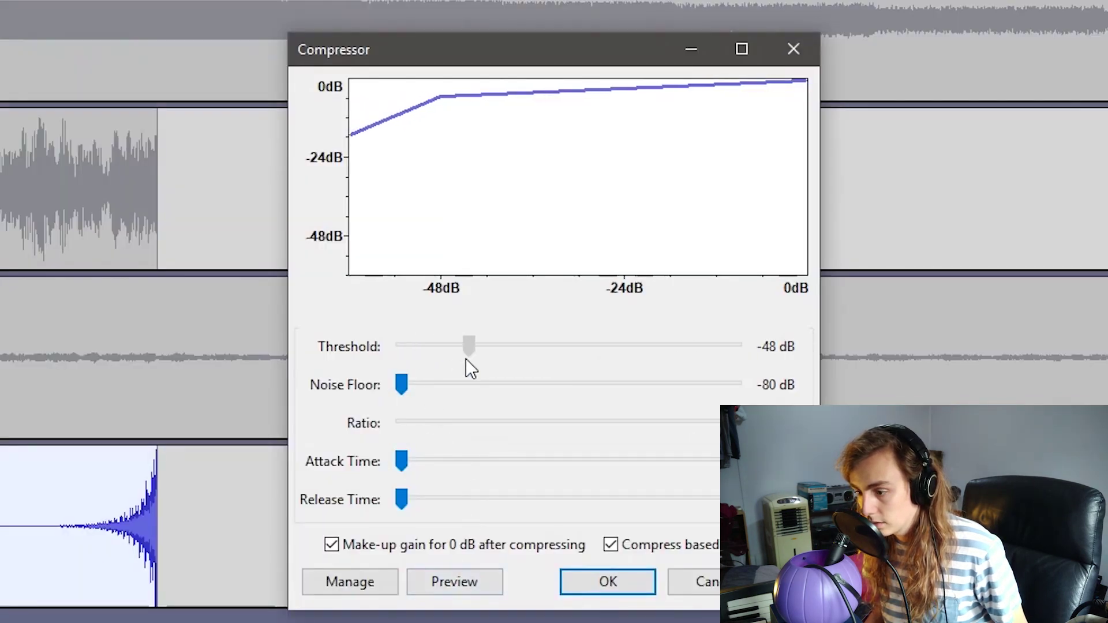
pyautogui.click(454, 582)
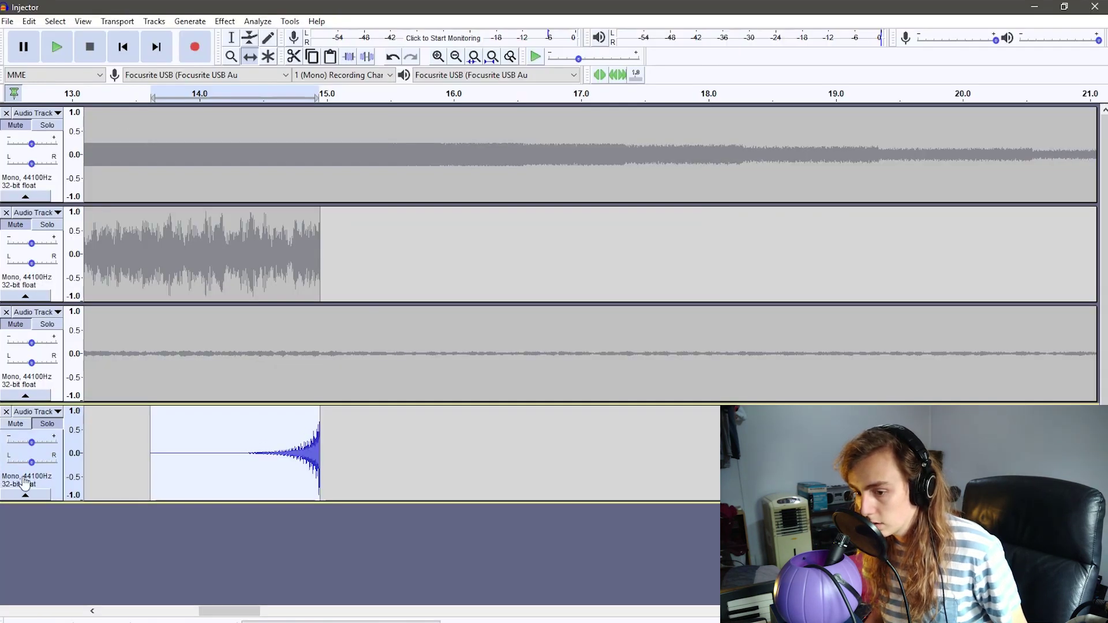
# - Turn off solo on the pluck track and play all the layers together from the start
pyautogui.hotkey('ctrl', '3')
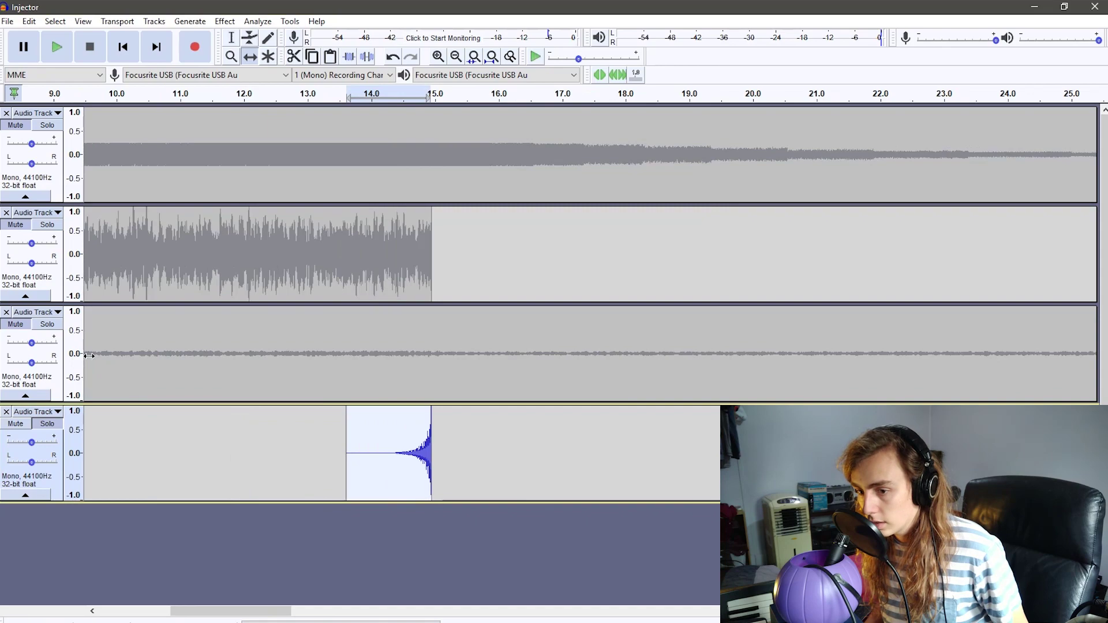
pyautogui.hotkey('ctrl', '3')
pyautogui.hotkey('ctrl', '3')
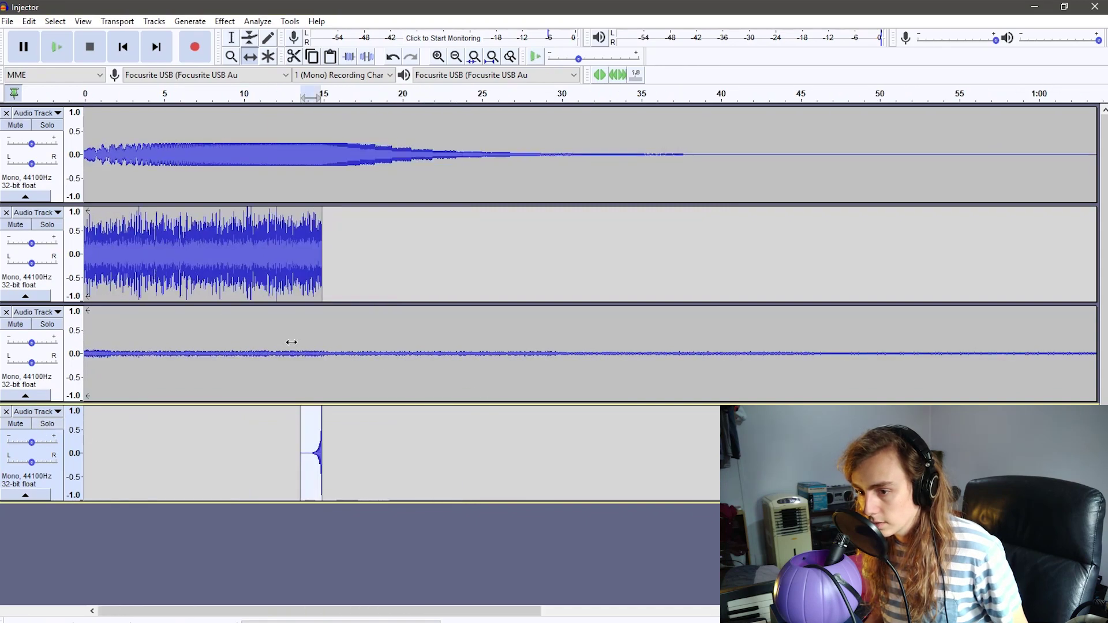
pyautogui.press('space')
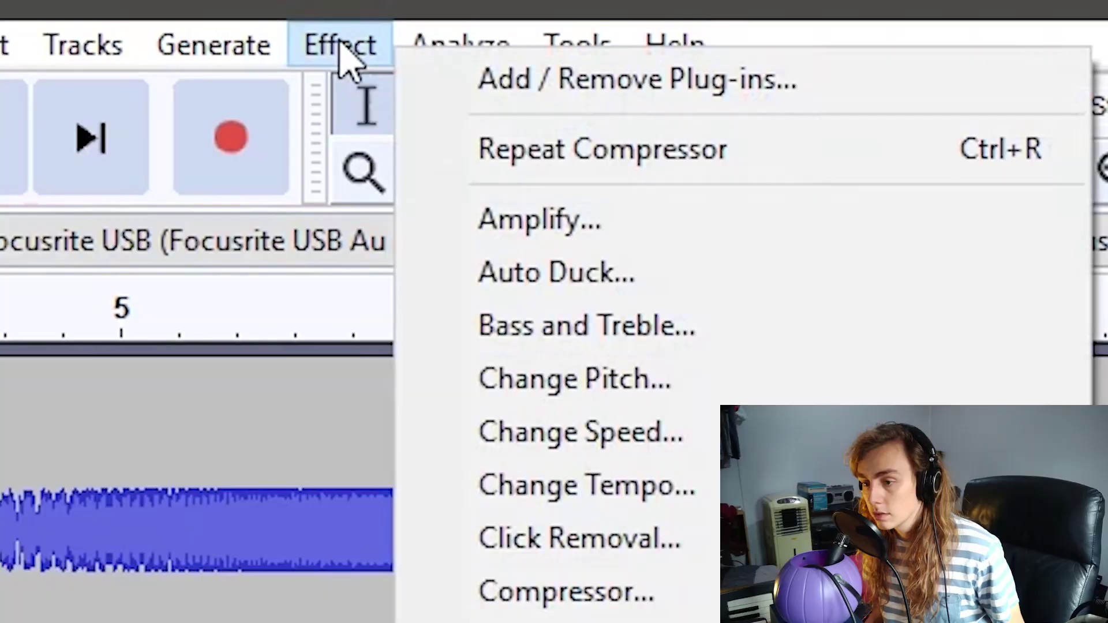
# - Generate a 50 Hz Risset drum with 25% noise centred at 500 Hz on a new track, starting where the pluck ends
pyautogui.moveTo(217, 37)
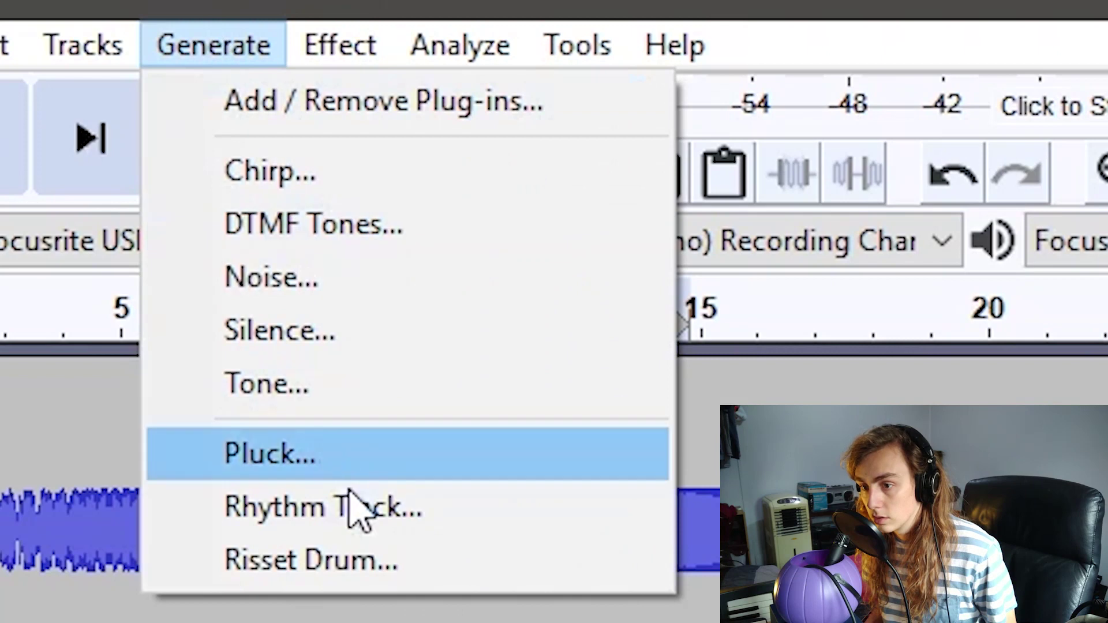
pyautogui.click(371, 563)
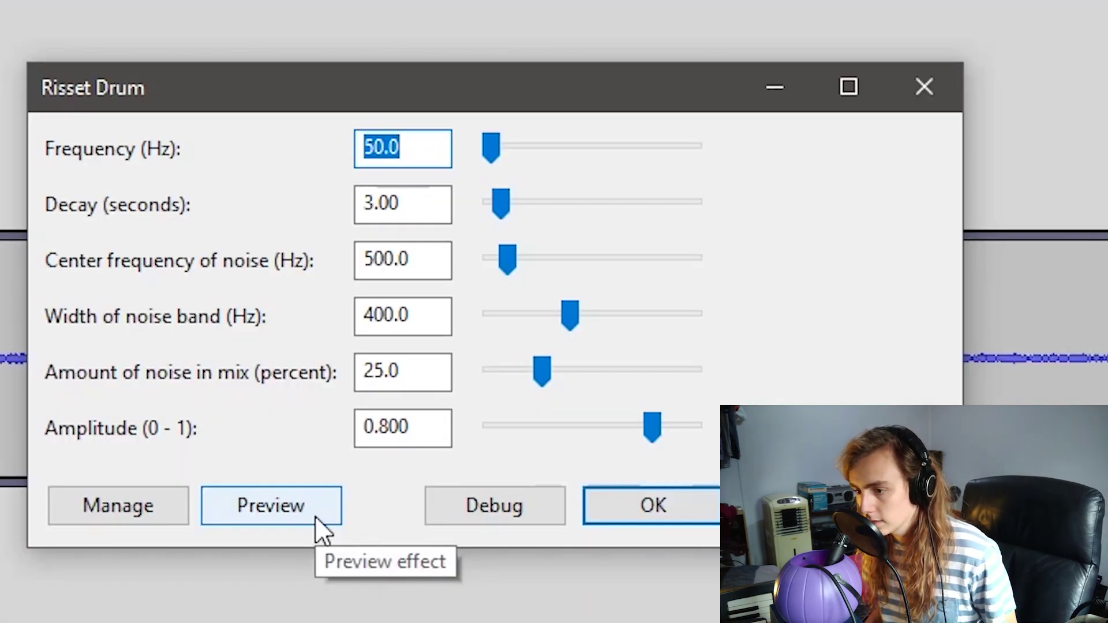
pyautogui.click(499, 217)
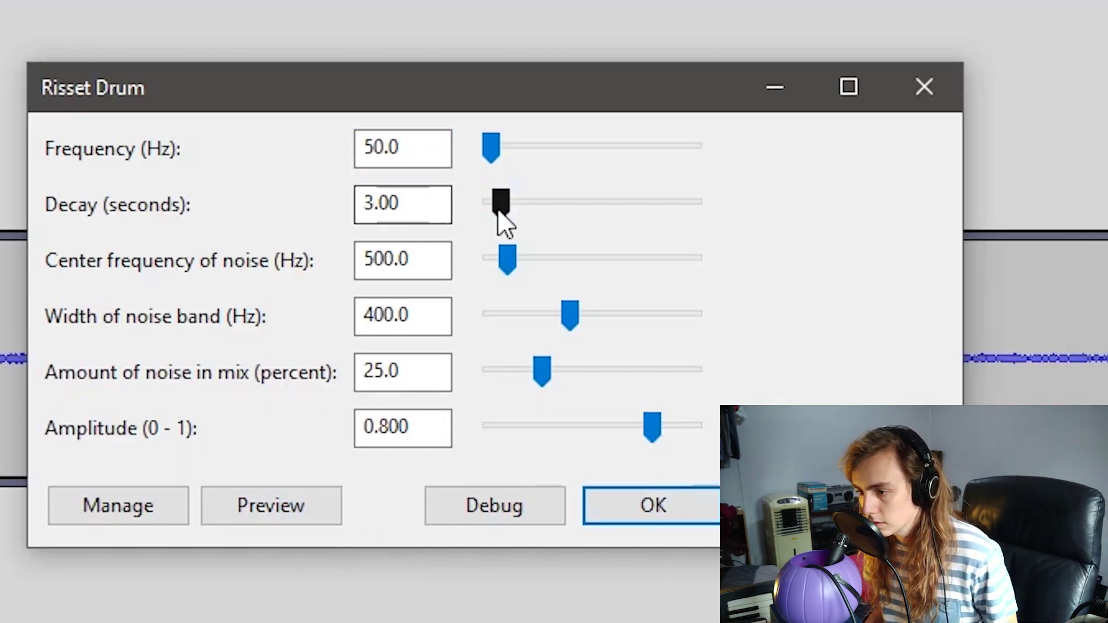
pyautogui.click(625, 513)
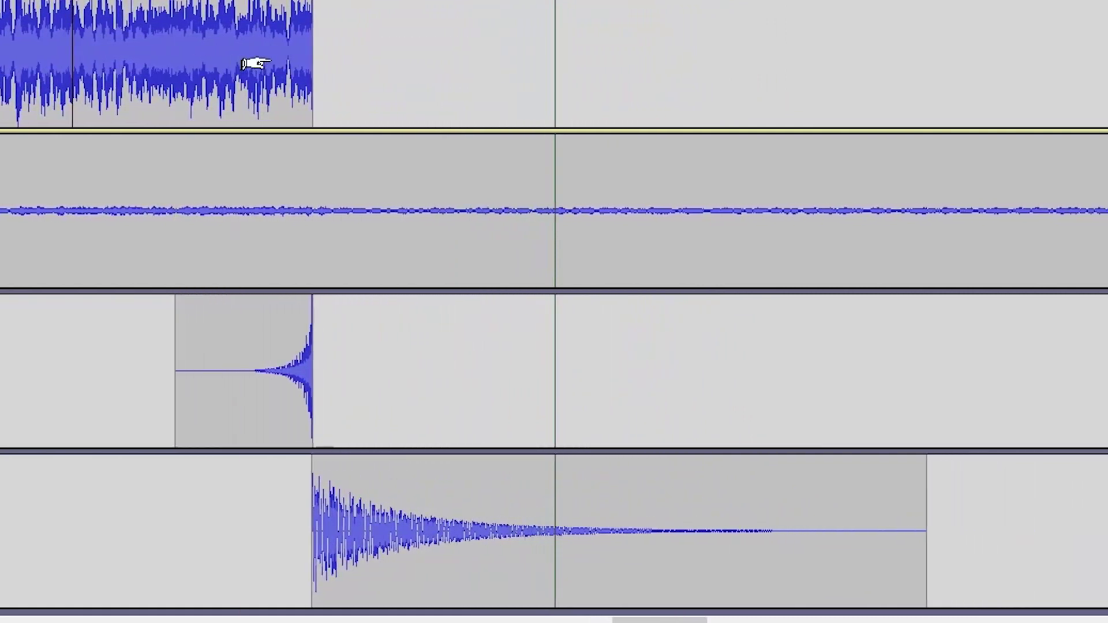
# - Apply Reverb to the top track with room size, reverberance and stereo width at 100%, damping 50%, and wet and dry gain -1 dB
pyautogui.hotkey('ctrl', '3')
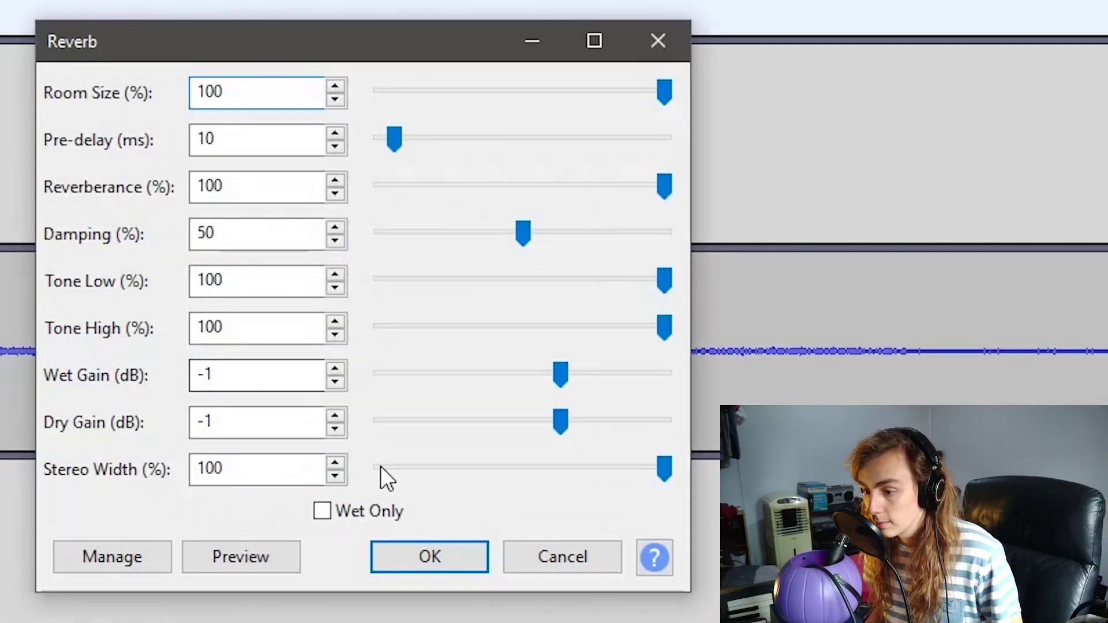
pyautogui.click(408, 556)
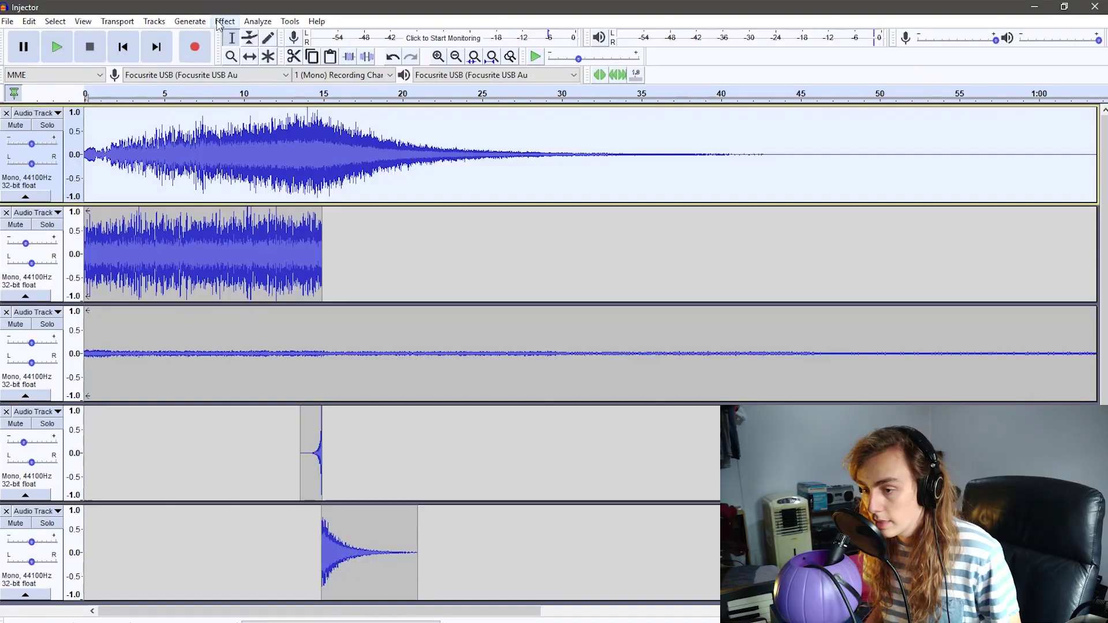
# - Flatten the Equalization curve for the top track and draw a steep low-end cut down to about -30 dB near 60 Hz
pyautogui.click(219, 23)
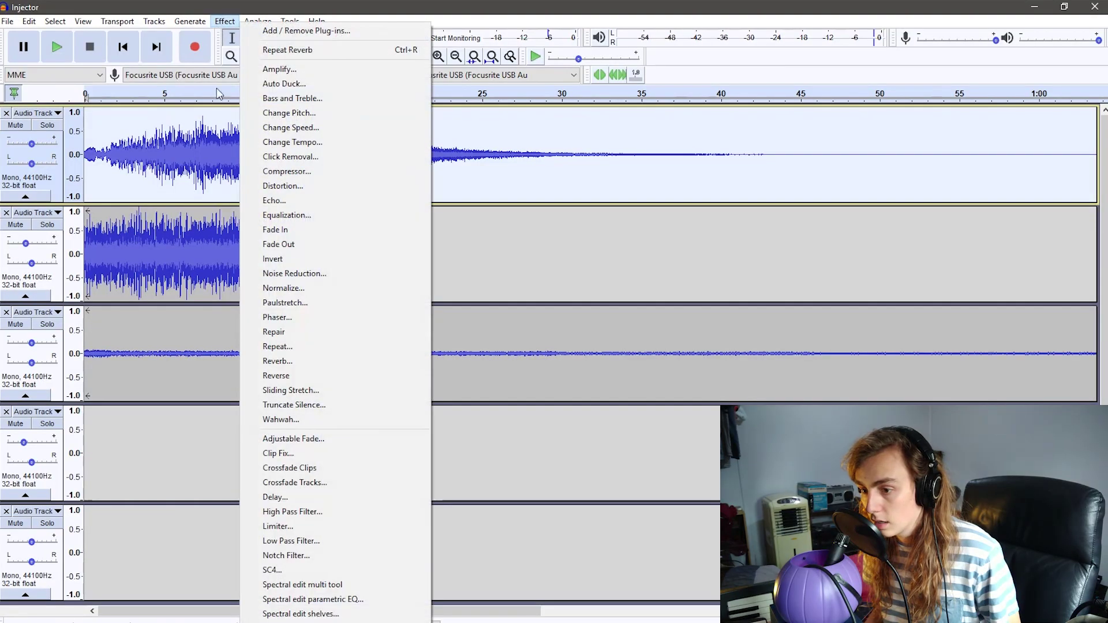
pyautogui.click(292, 216)
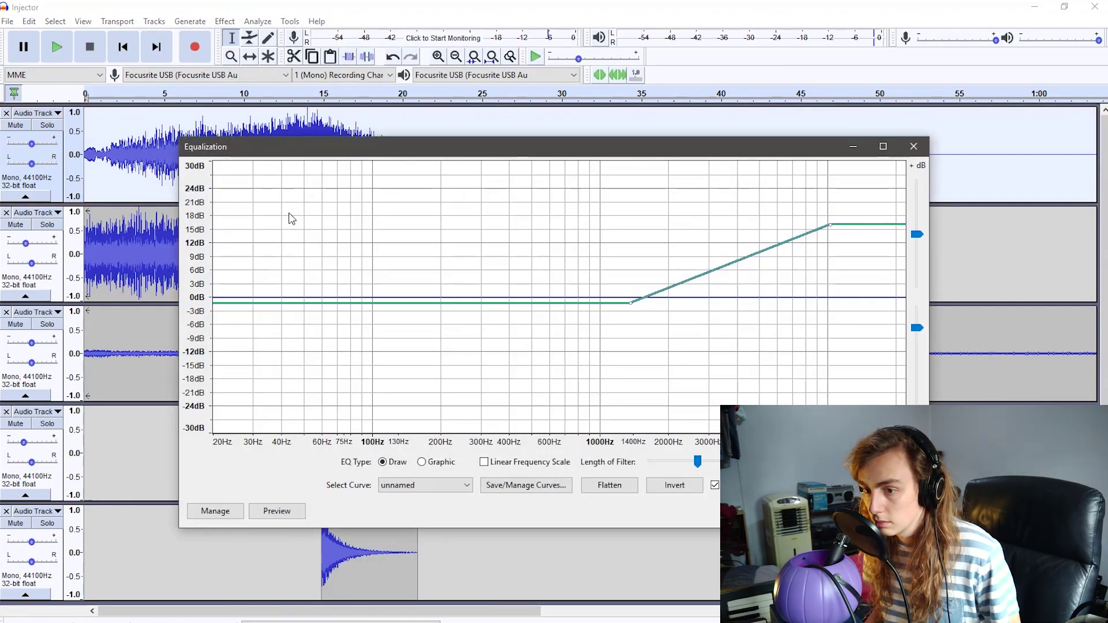
pyautogui.click(609, 486)
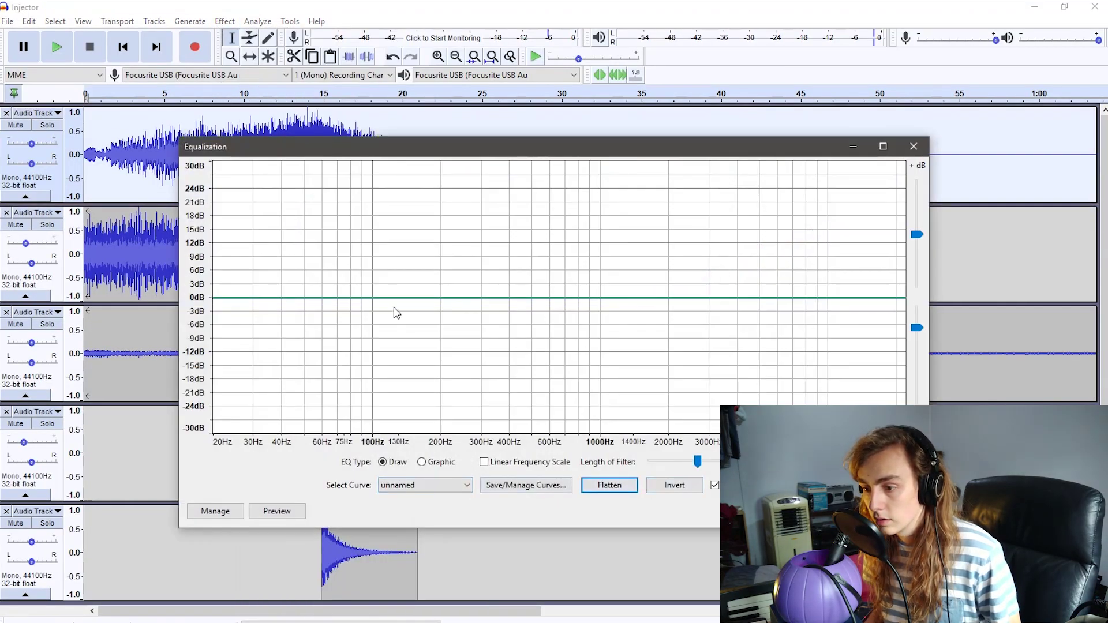
pyautogui.moveTo(338, 420); pyautogui.dragTo(317, 437)
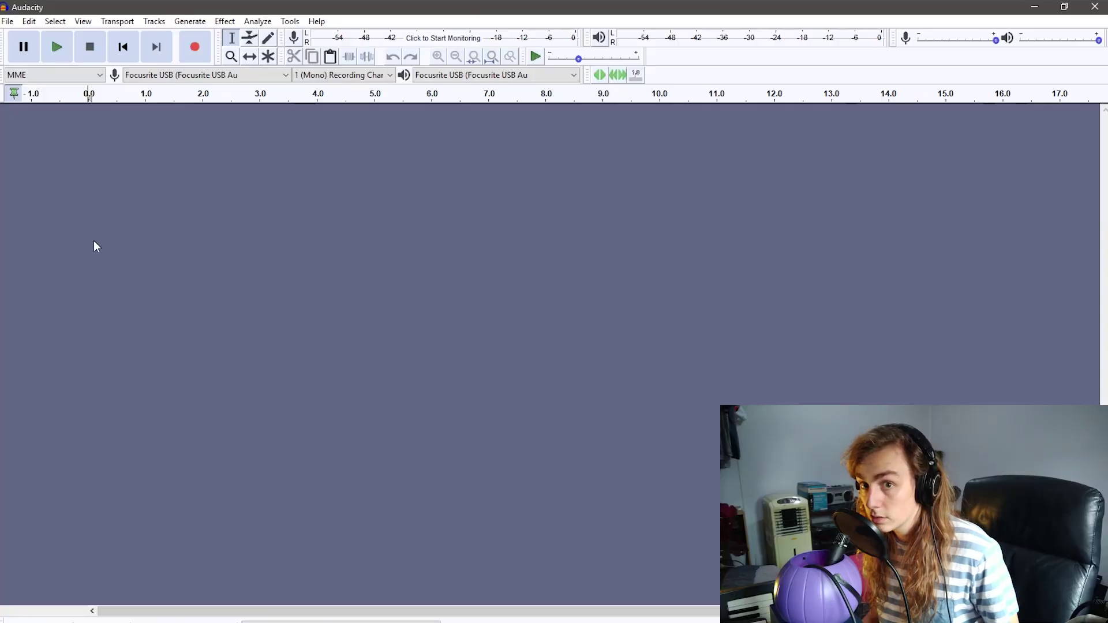
# - Choose FL64.exe from Image-Line's FL Studio 20 folder for a raw data import into an empty project
pyautogui.click(7, 22)
pyautogui.moveTo(33, 138)
pyautogui.click(199, 179)
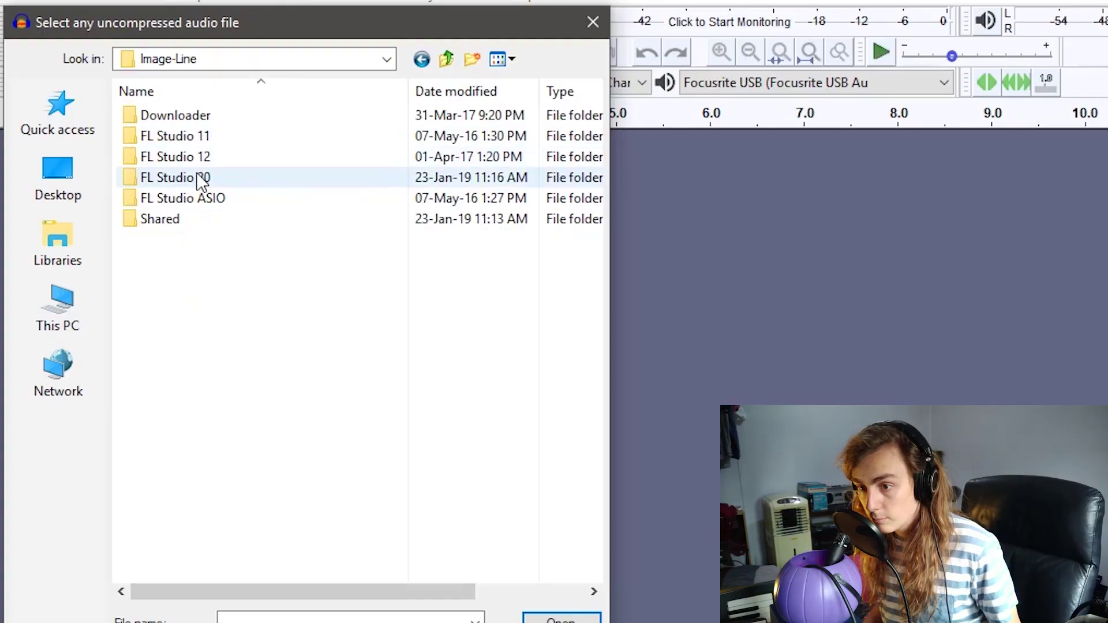
pyautogui.doubleClick(197, 173)
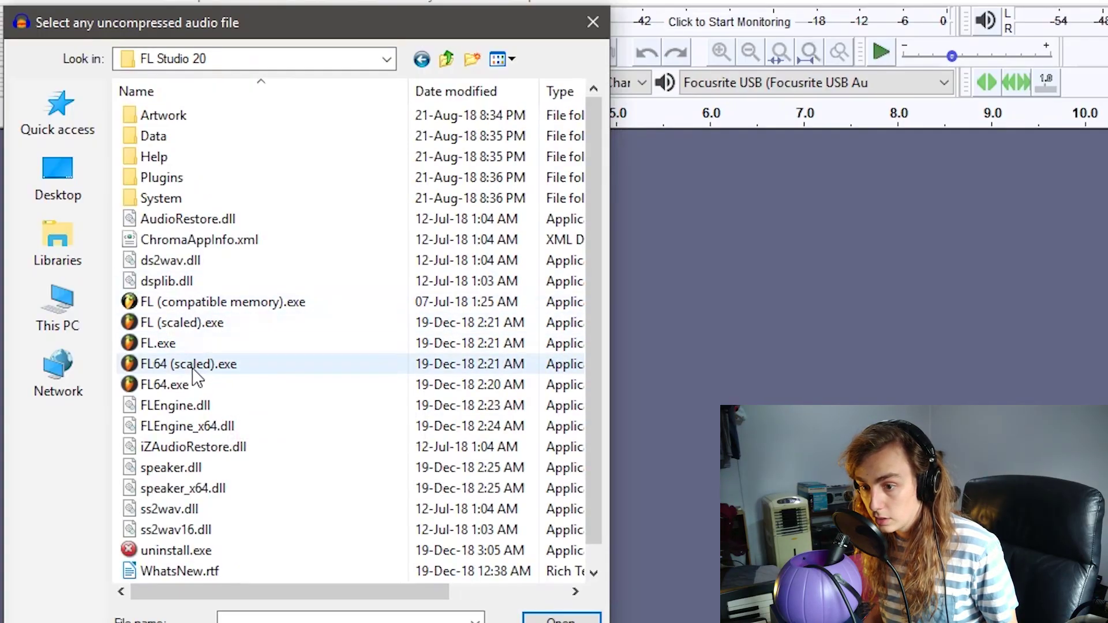
pyautogui.doubleClick(165, 384)
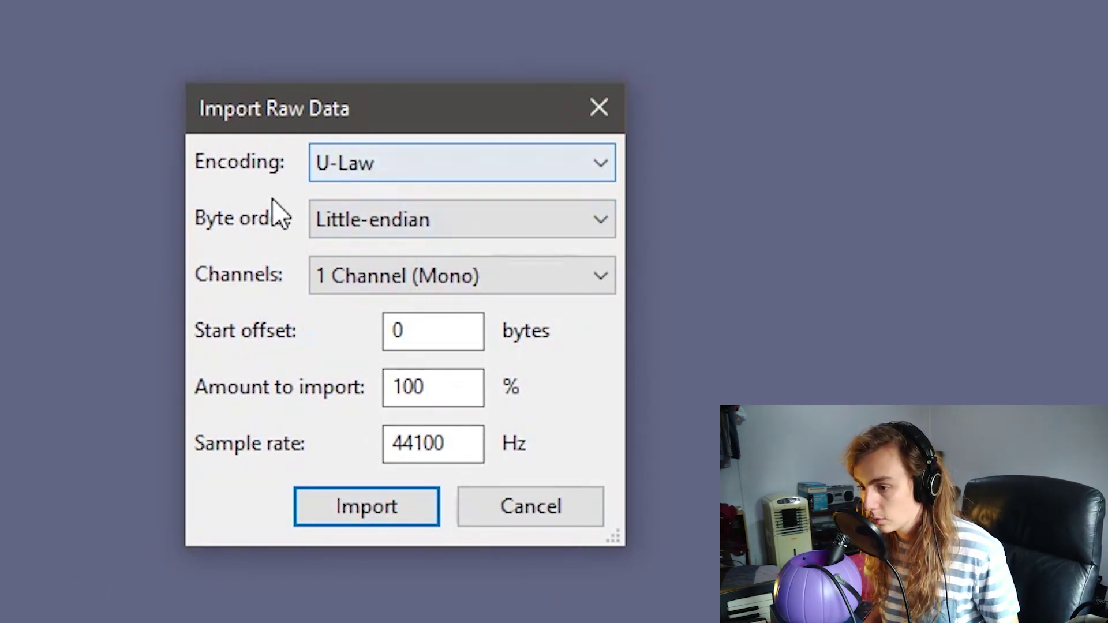
# - Import the raw data with U-Law encoding, big-endian byte order and 2 channels (stereo) at 44100 Hz
pyautogui.click(332, 175)
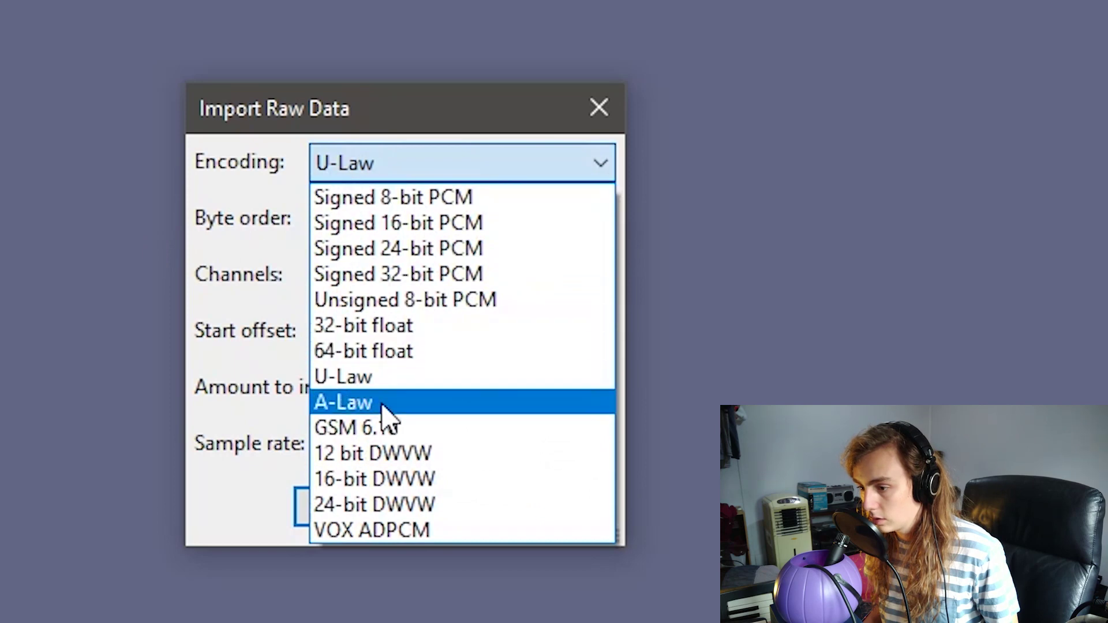
pyautogui.click(371, 375)
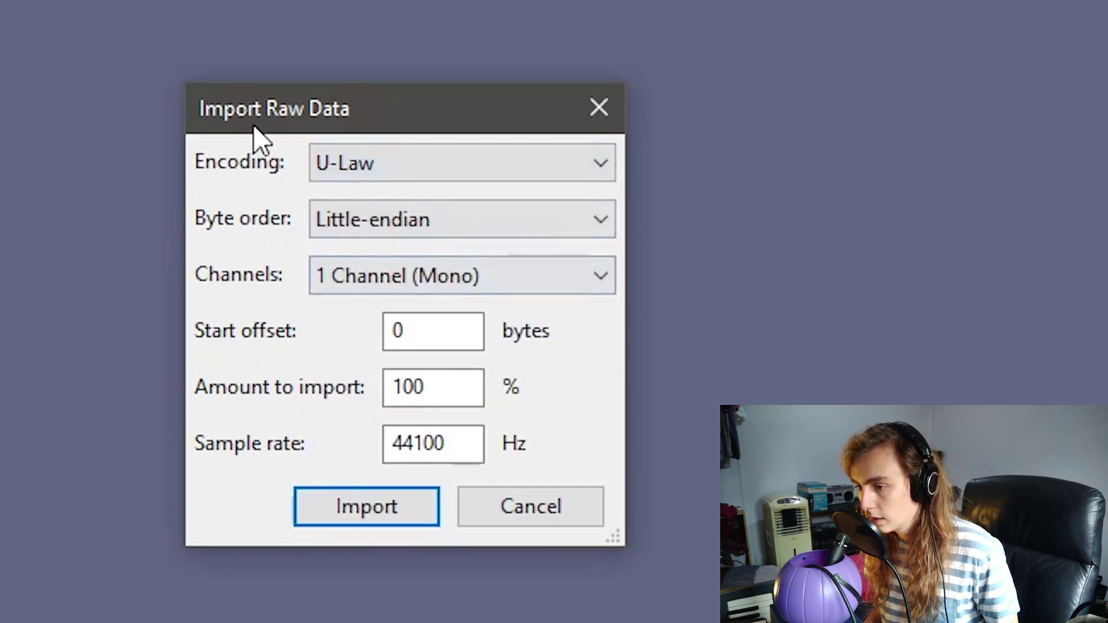
pyautogui.click(417, 226)
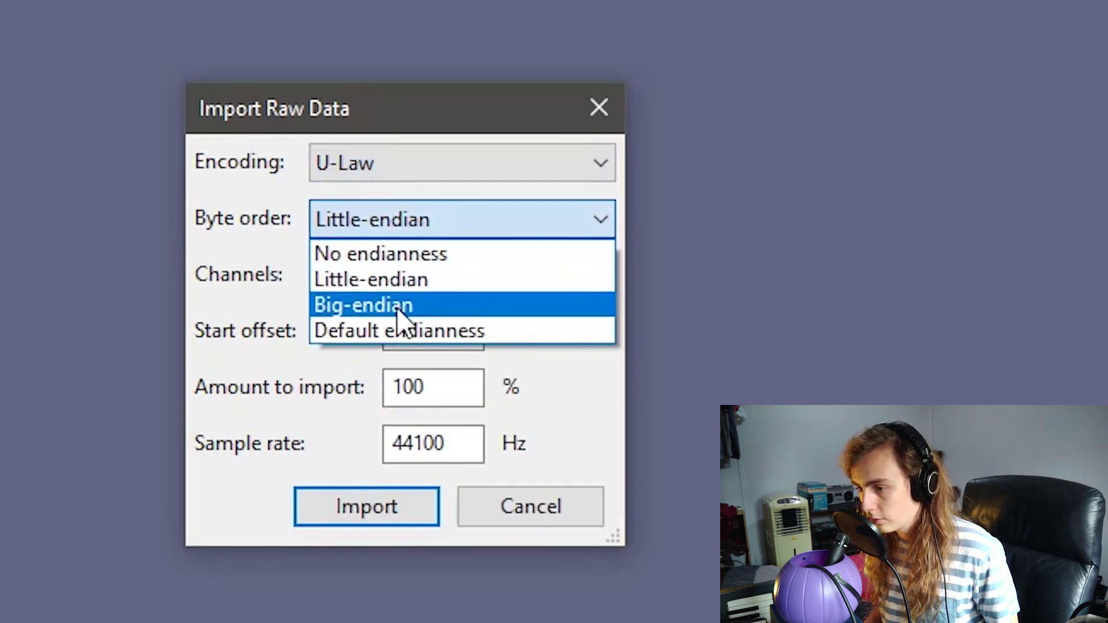
pyautogui.click(379, 306)
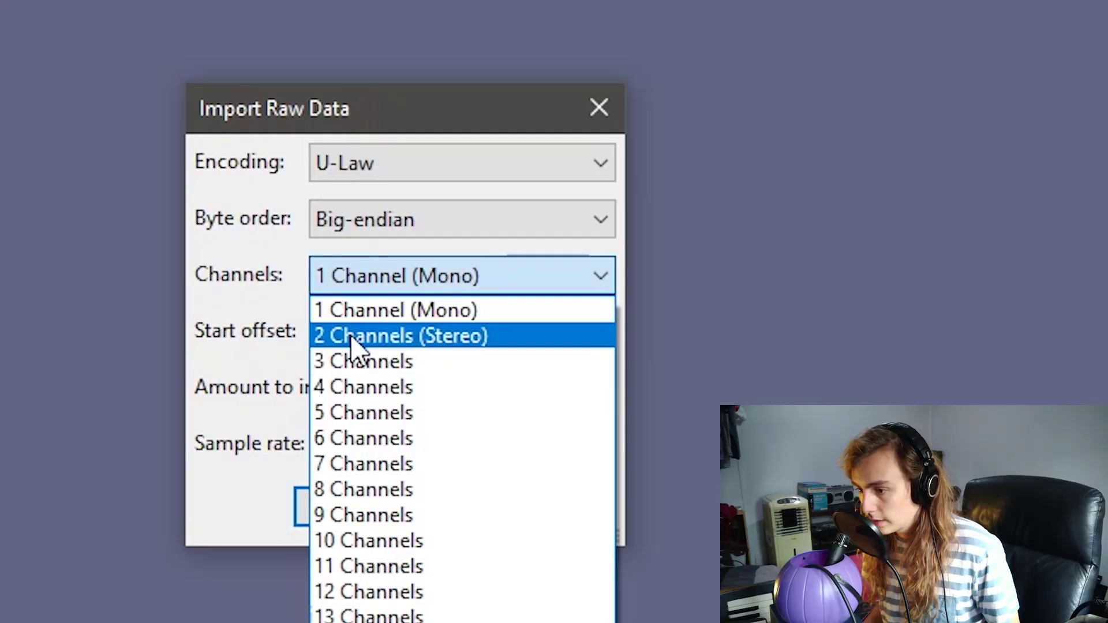
pyautogui.click(353, 337)
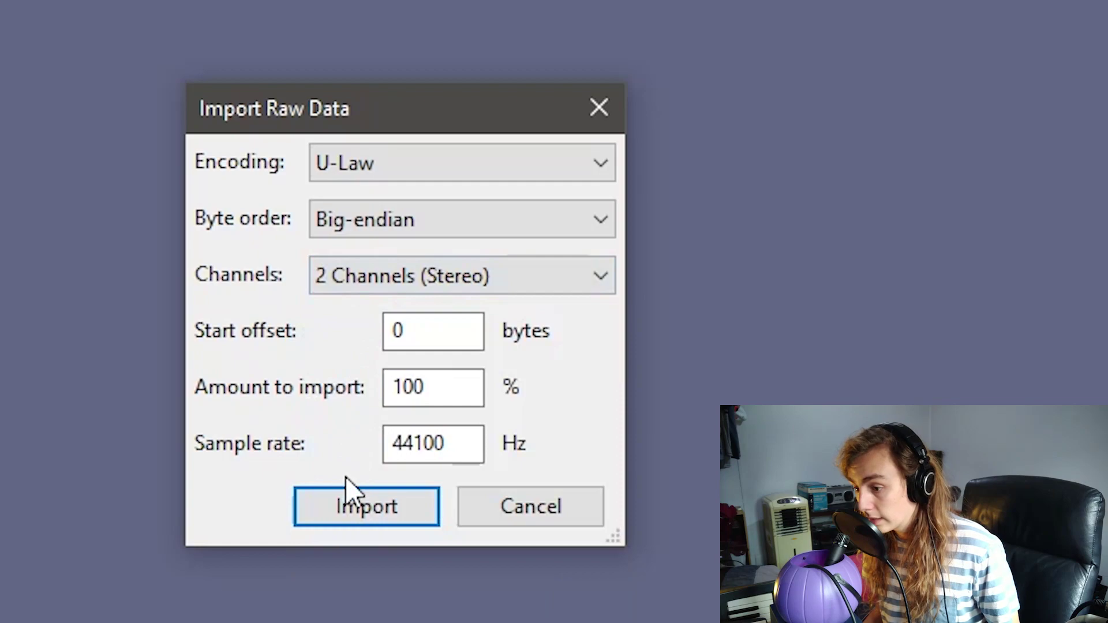
pyautogui.click(376, 512)
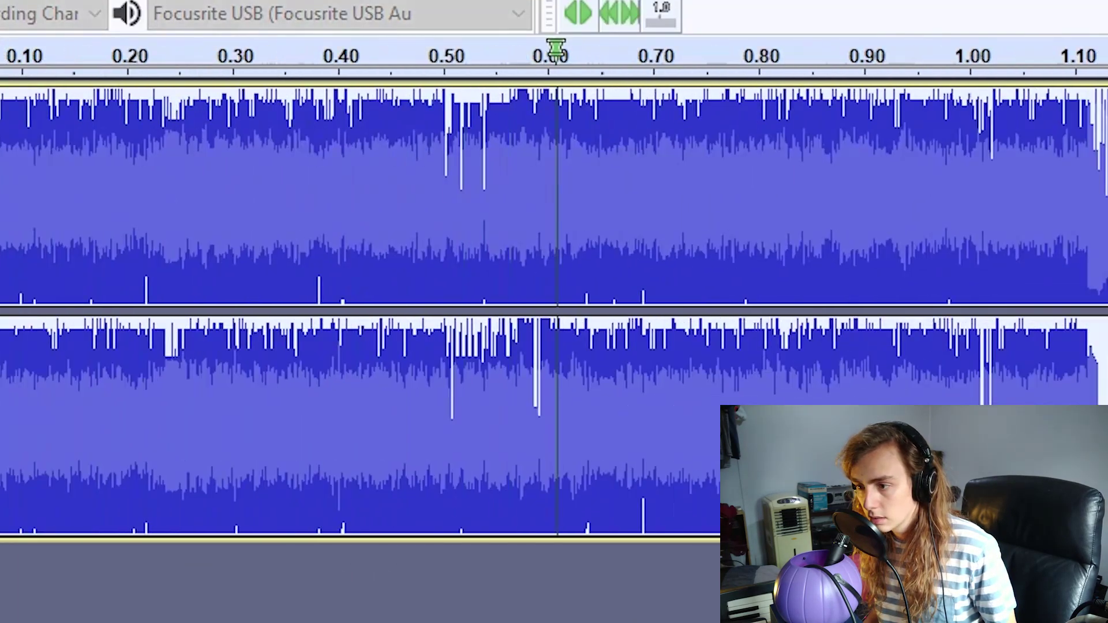